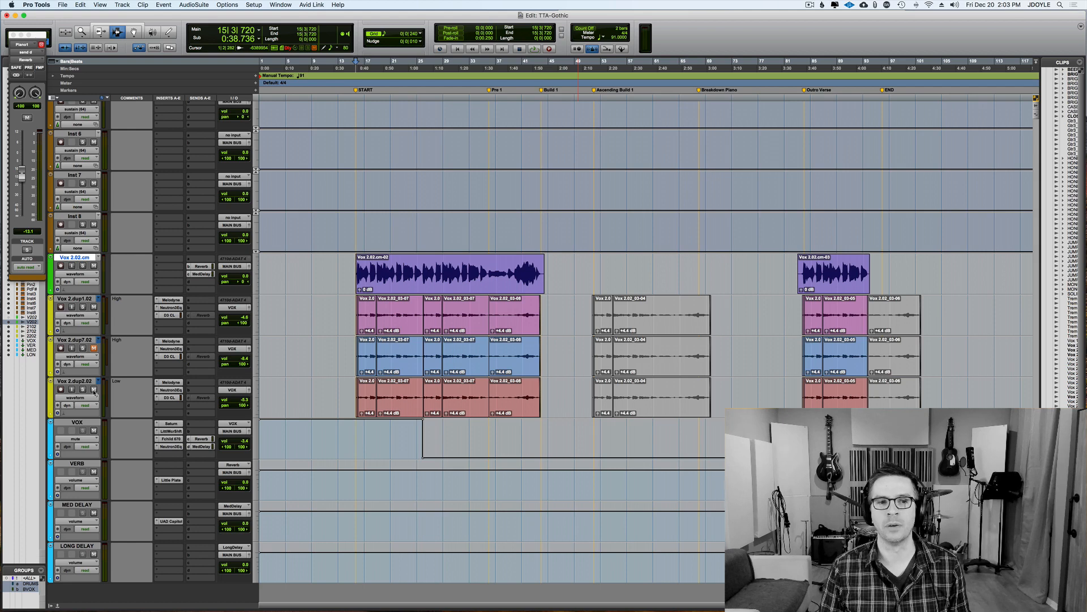
Step: Play the lead vocal with its harmonies from bar 15, and mute the harmony tracks
key("space")
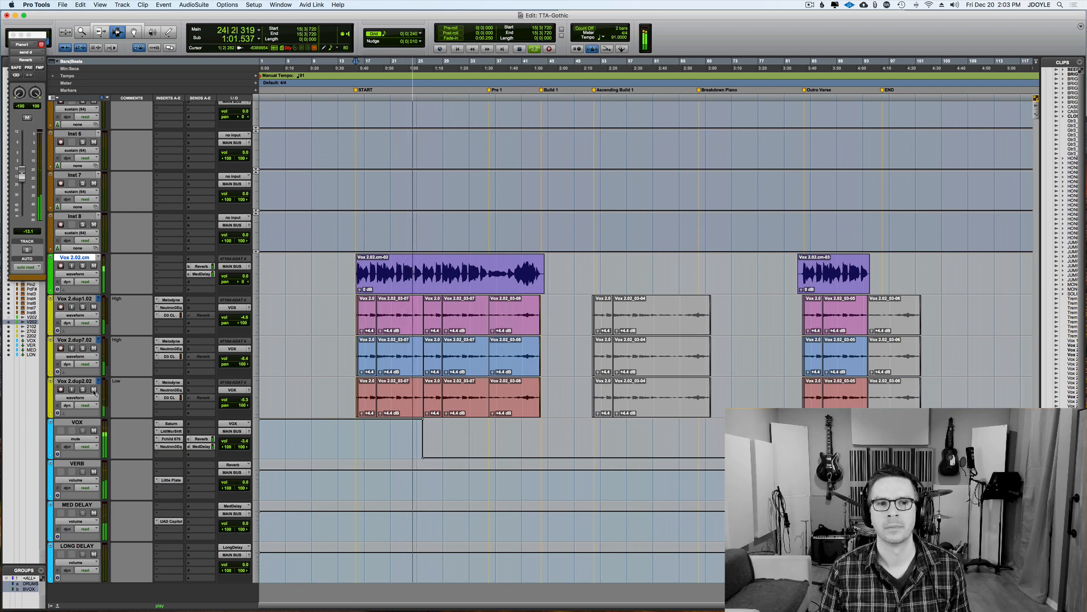
left_click(94, 389)
key("space")
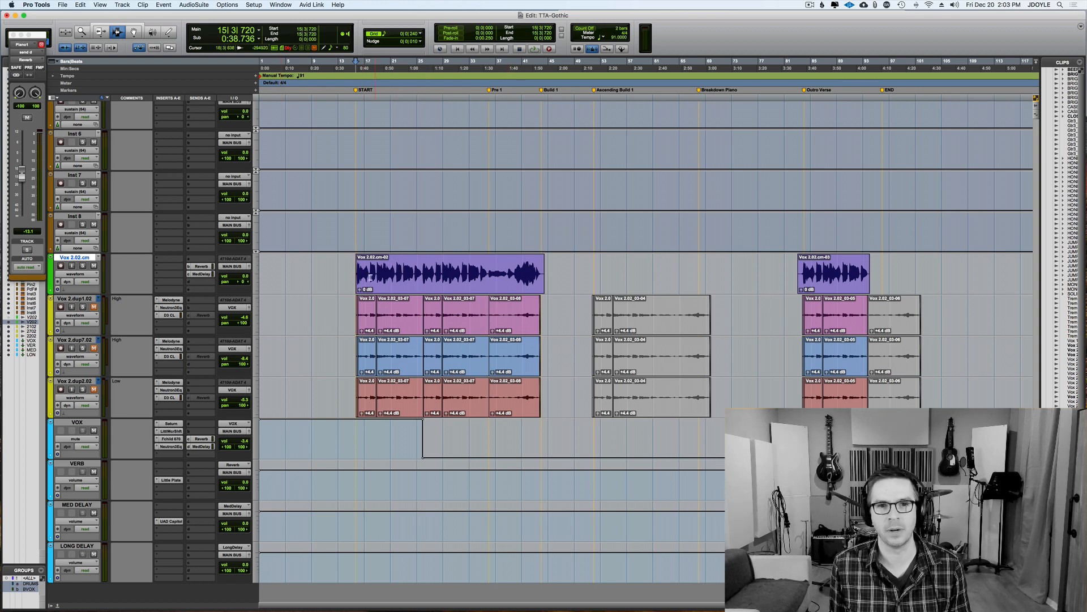
Step: Select the first lead vocal phrase on the timeline and bring up the Vox 2.dup1.02 harmony notes in Melodyne
left_click_drag(352, 276, 549, 275)
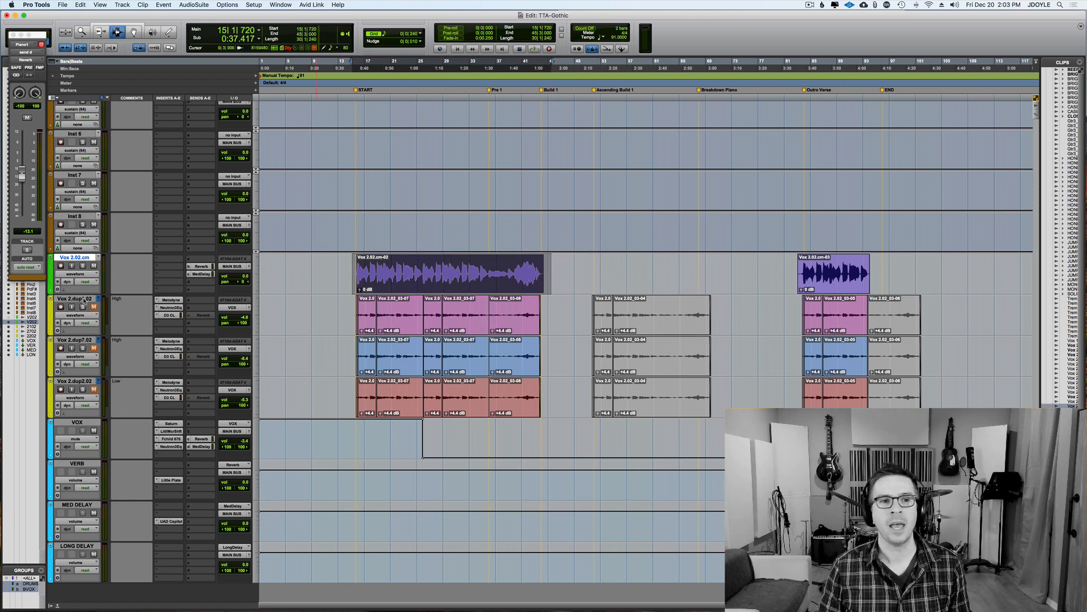
left_click(84, 299)
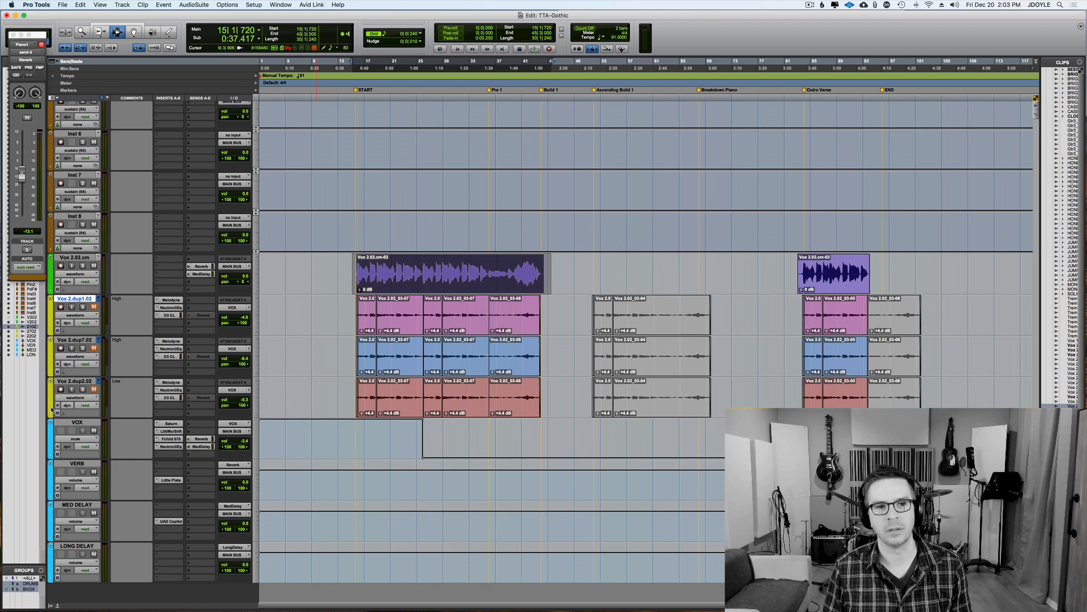
left_click(167, 300)
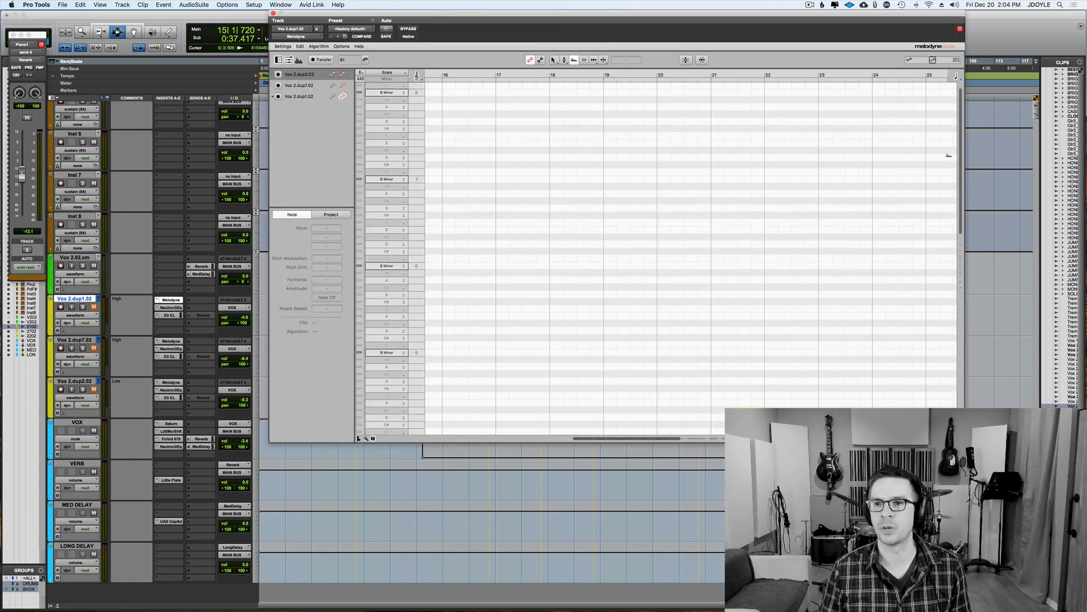
left_click_drag(961, 156, 959, 266)
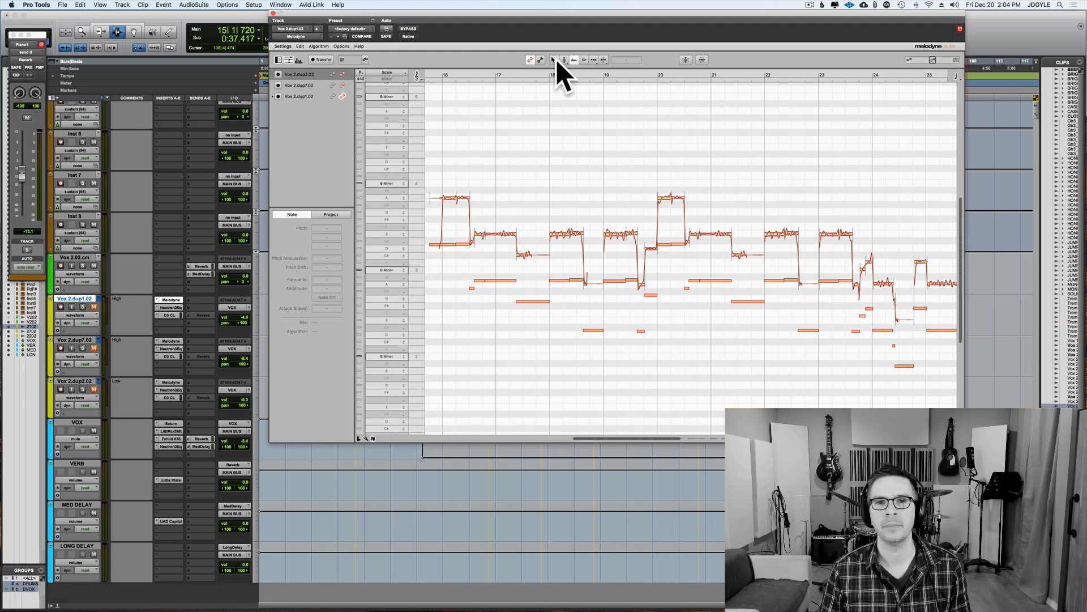
Step: Select all notes of the Vox 2.dup1.02 harmony with the Main tool and transpose them together so the first long note sits on B
left_click(554, 60)
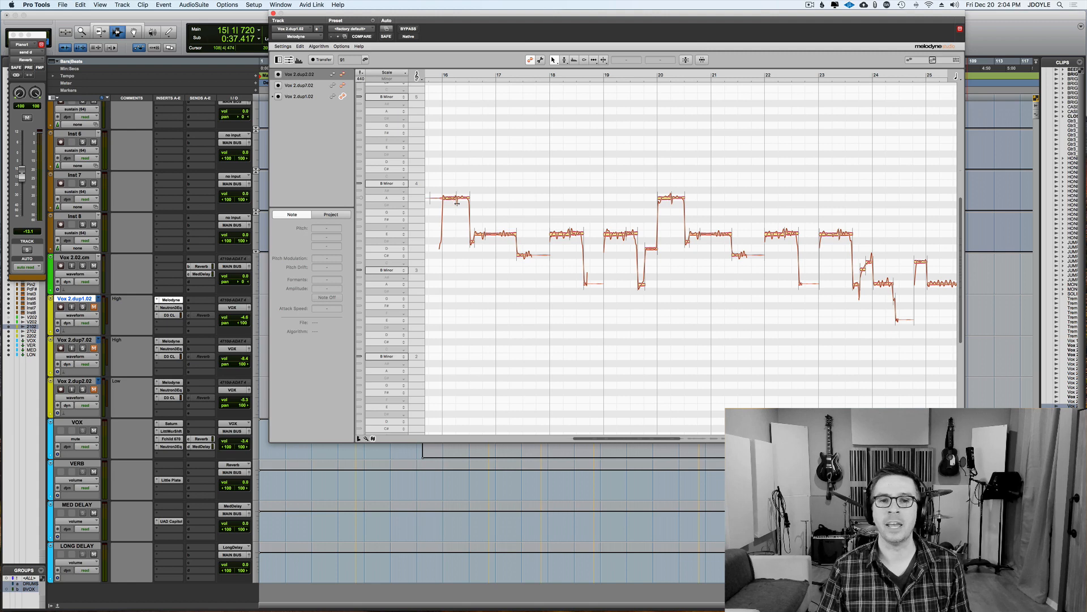
right_click(447, 177)
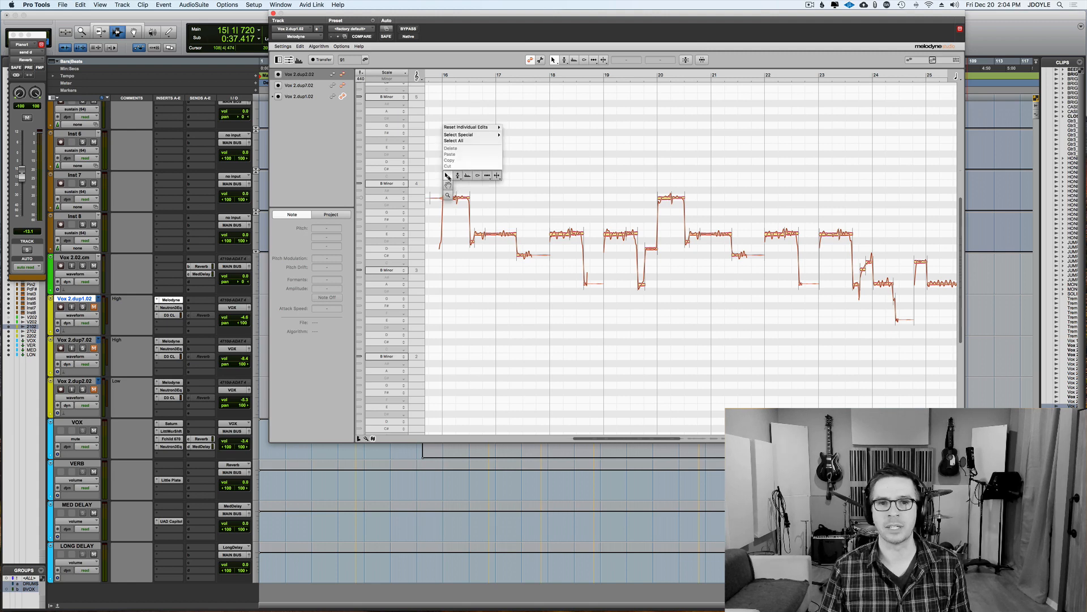
left_click(453, 142)
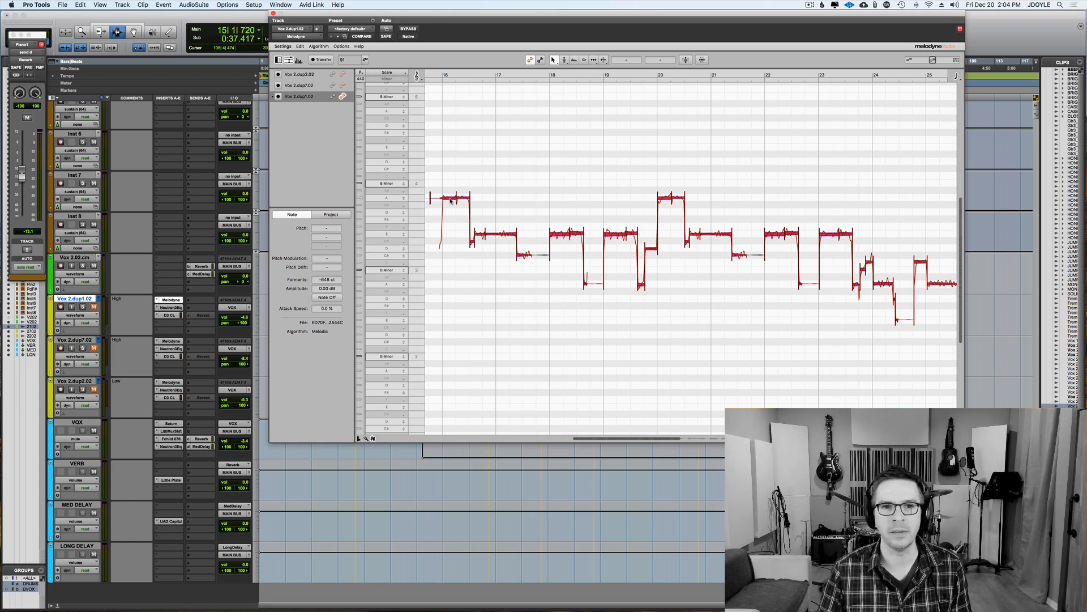
left_click_drag(450, 199, 451, 220)
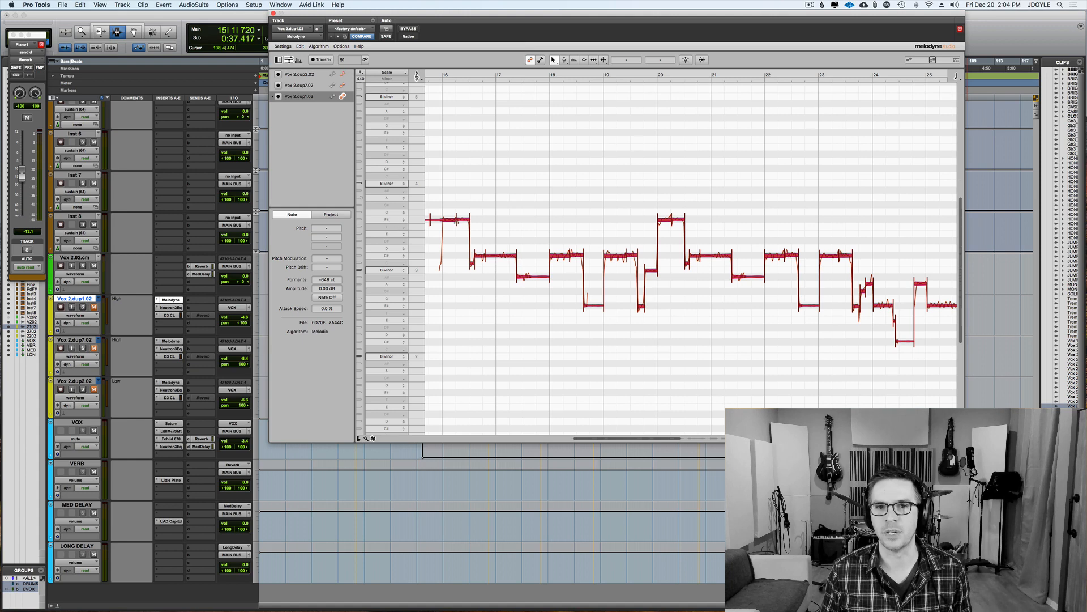
left_click_drag(452, 223, 453, 185)
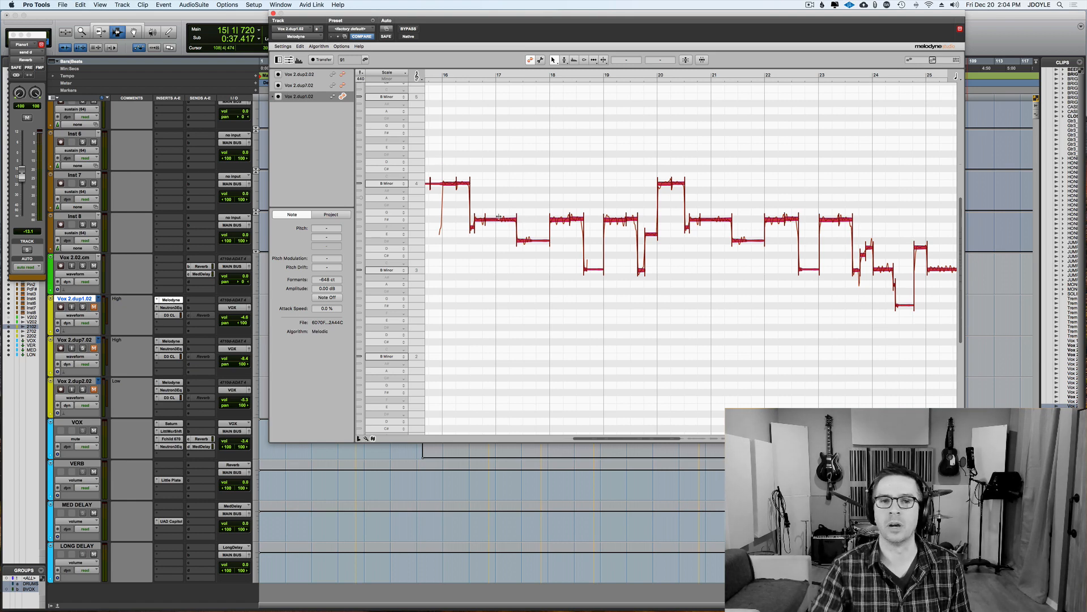
Step: Unmute Vox 2.dup1.02, solo it together with the lead vocal, and play back the transposed harmony
left_click(93, 307)
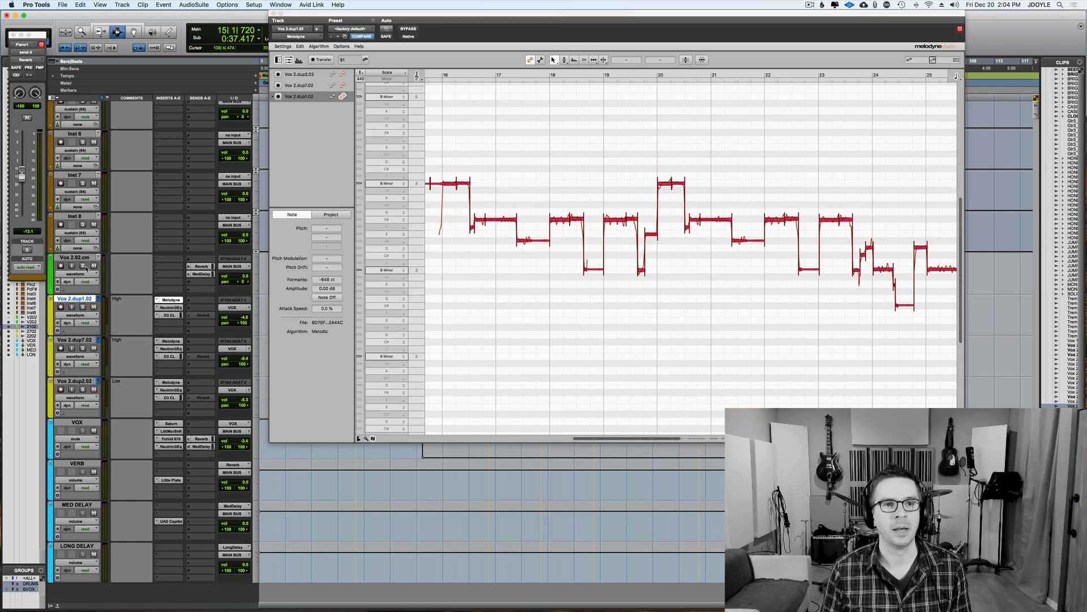
left_click(83, 307)
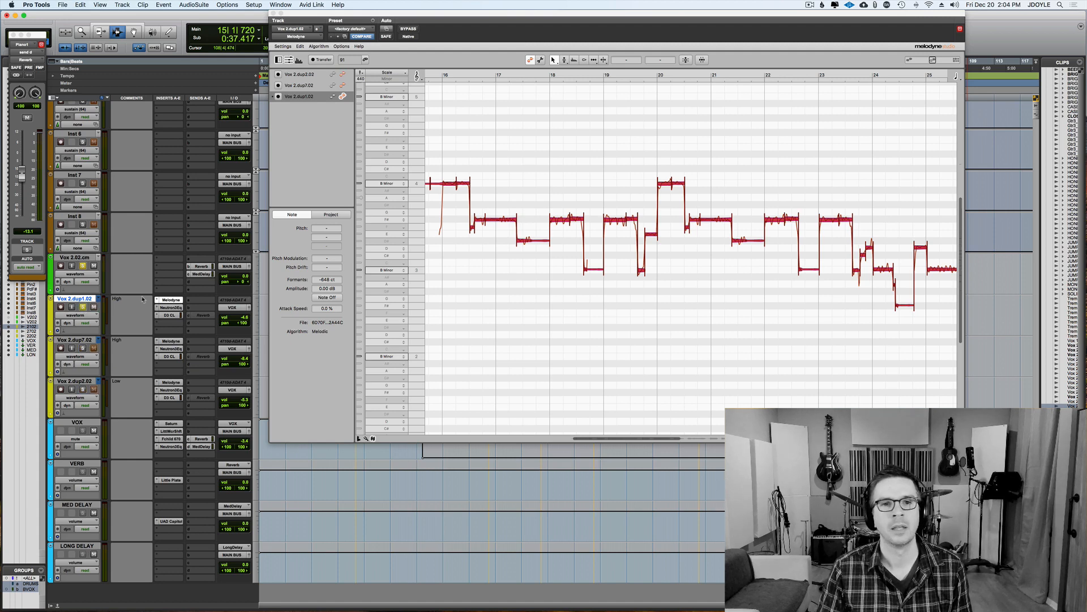
key("space")
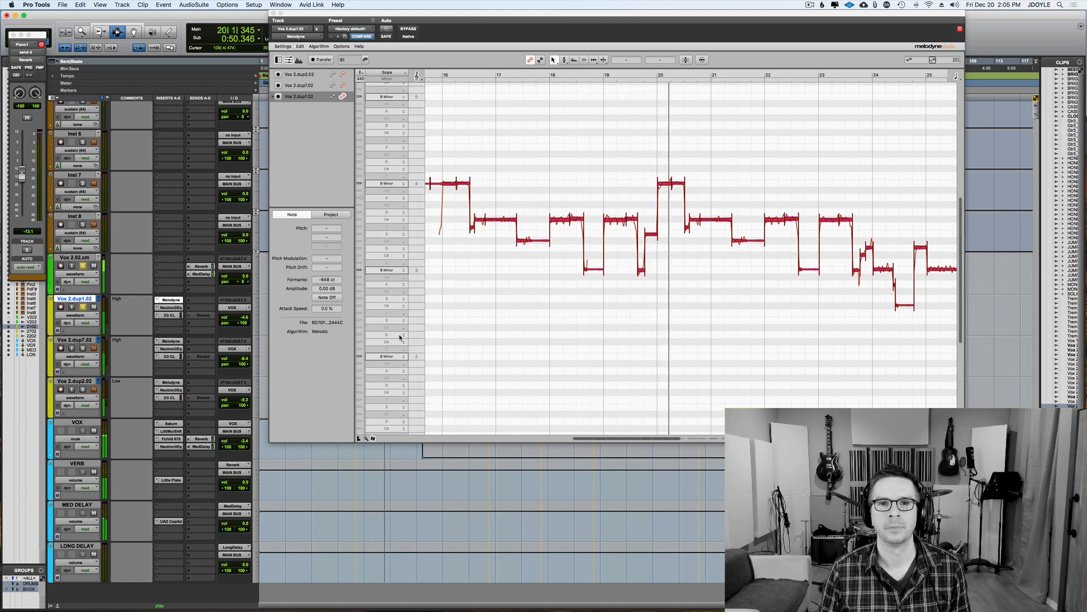
key("space")
Step: Raise the two D#4 notes in bars 17 and 21 of the high harmony to E4
left_click(493, 255)
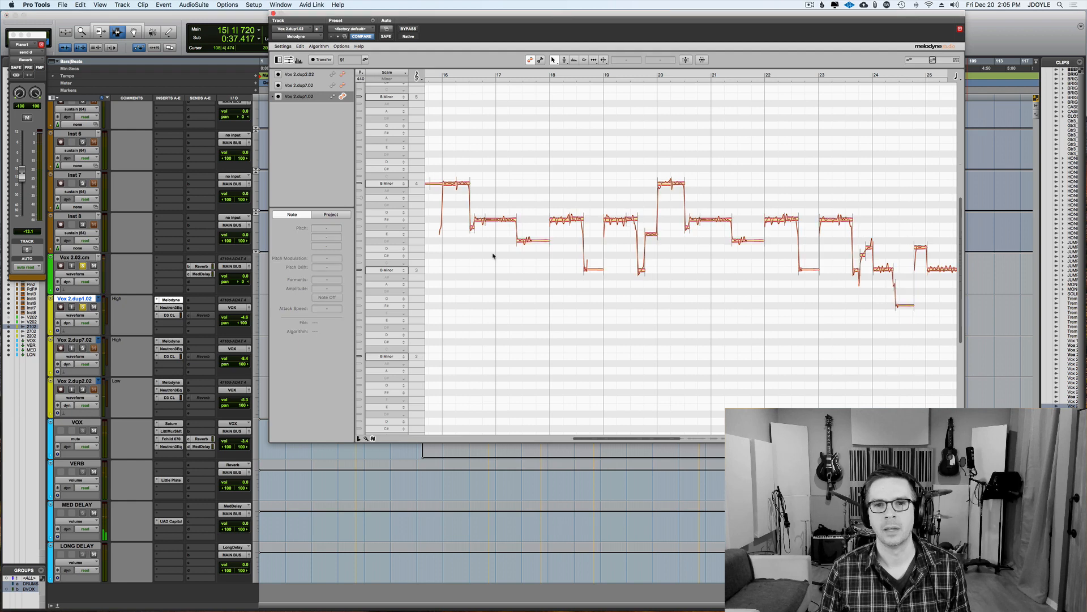
left_click(525, 242)
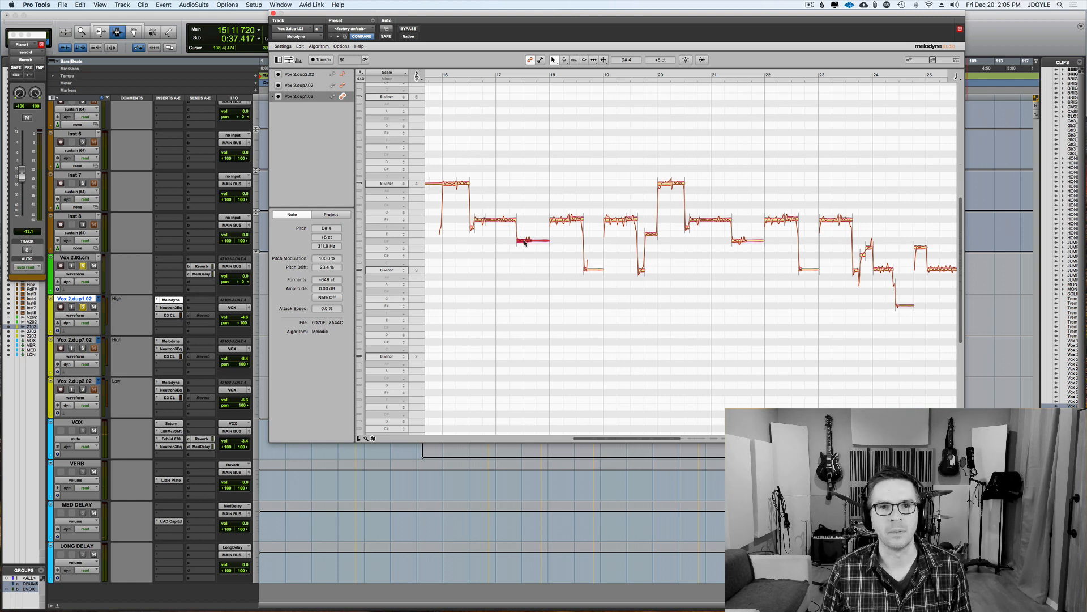
left_click_drag(525, 242, 525, 235)
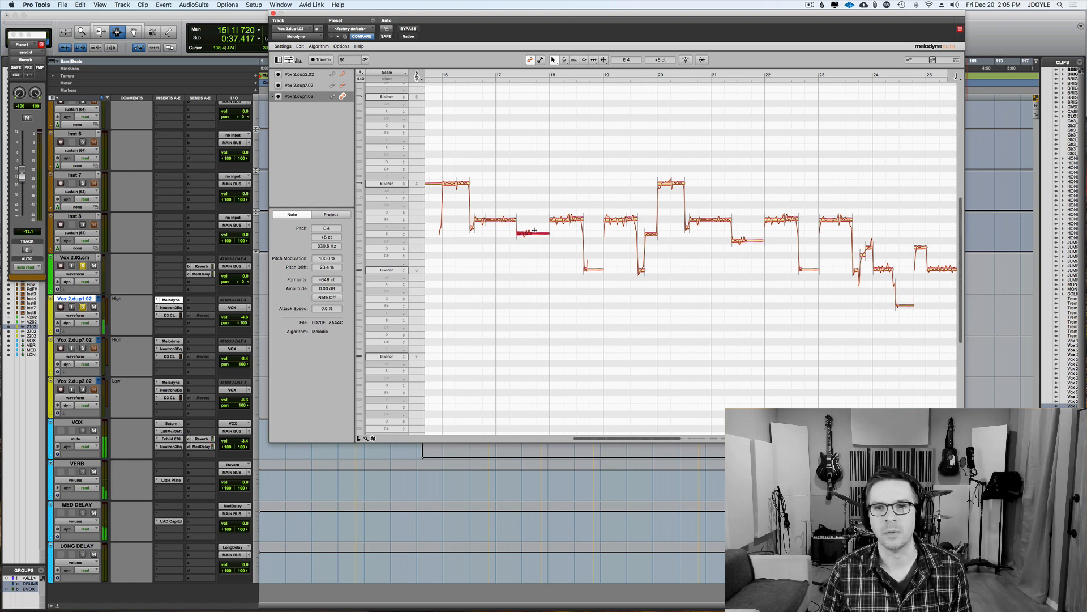
left_click(736, 239)
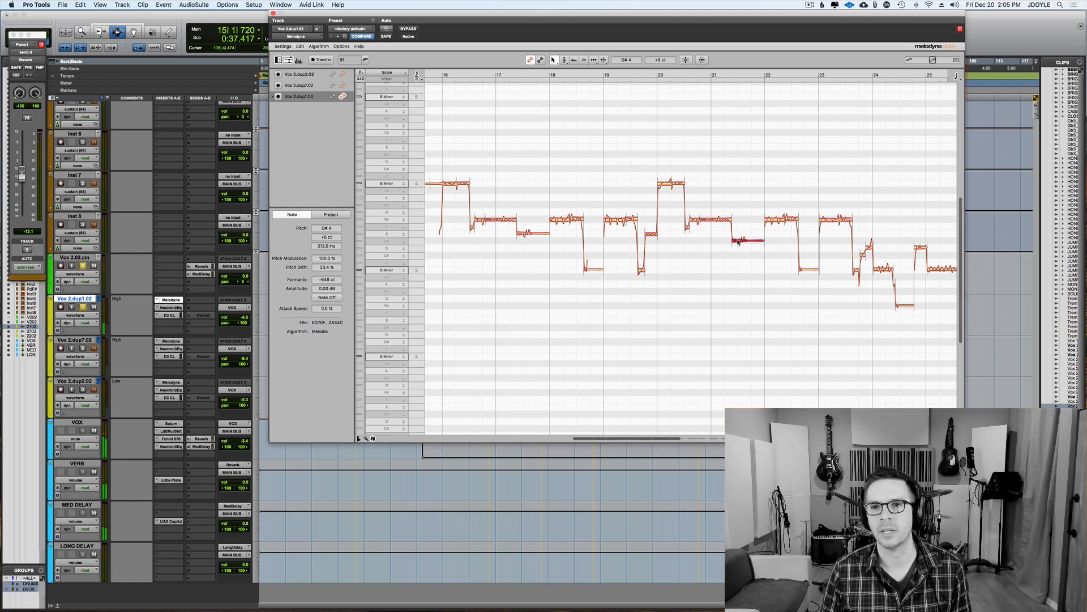
left_click_drag(738, 236, 738, 229)
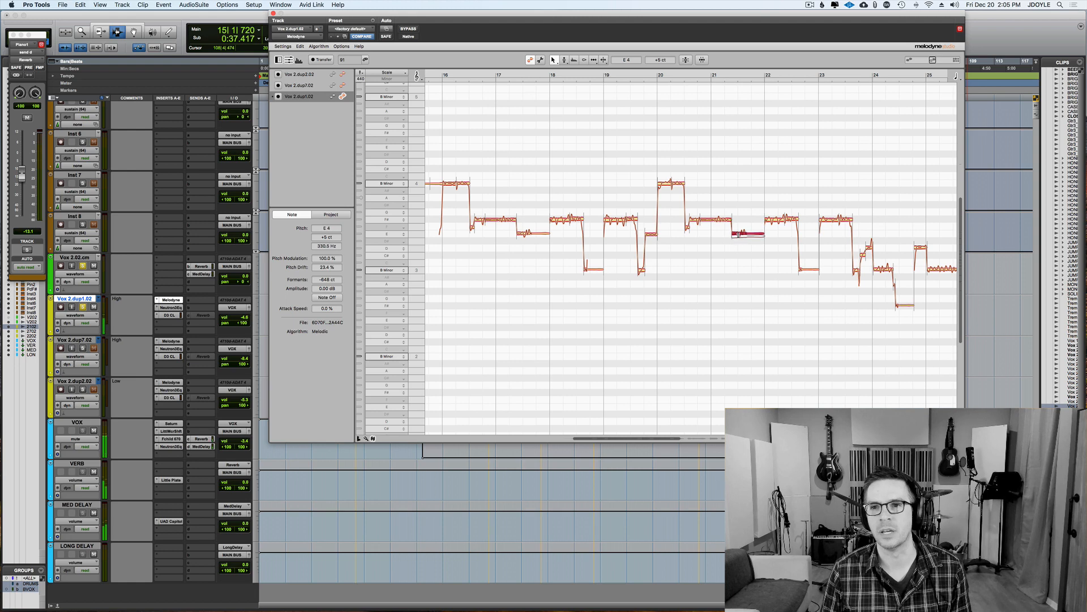
Step: Play back the high harmony against the lead vocal to check the corrected notes
left_click(445, 250)
key("space")
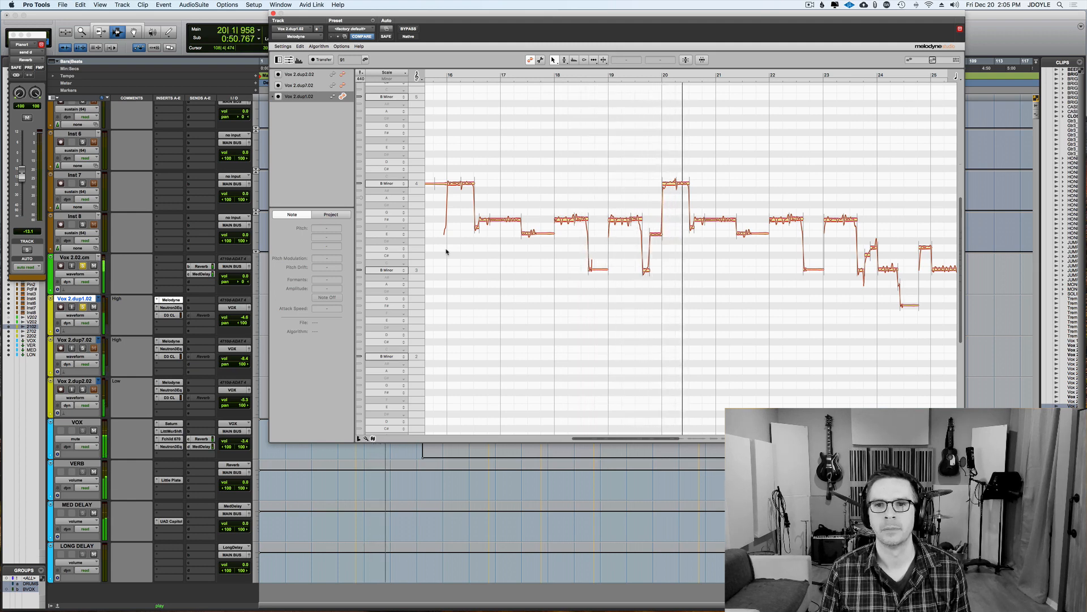
key("space")
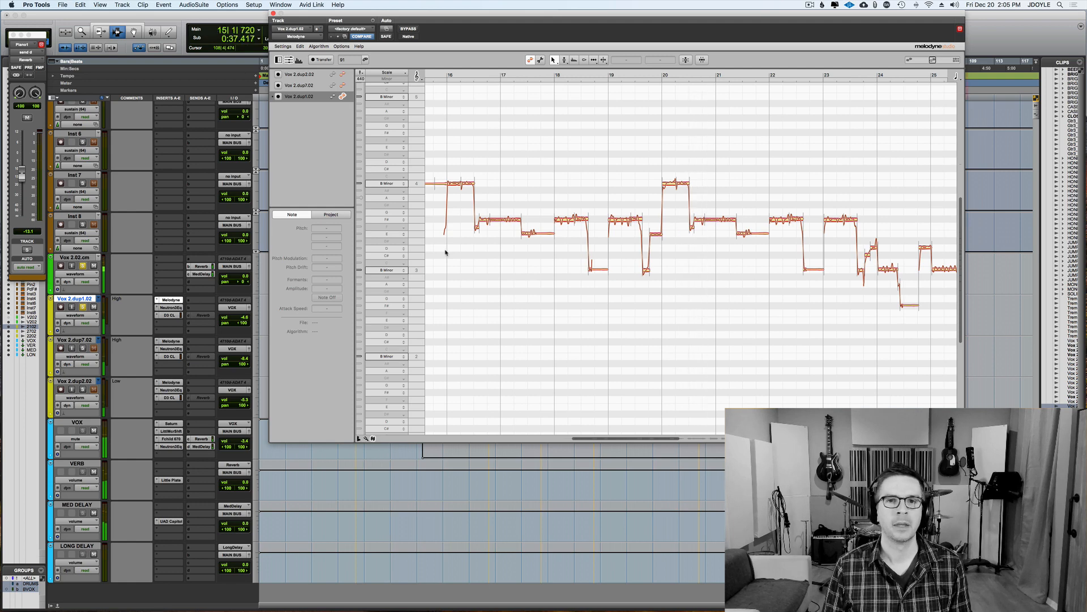
Step: Solo the low harmony Vox 2.dup2.02 with the lead vocal, open its Melodyne editor, and unsolo Vox 2.dup1.02
left_click(82, 384)
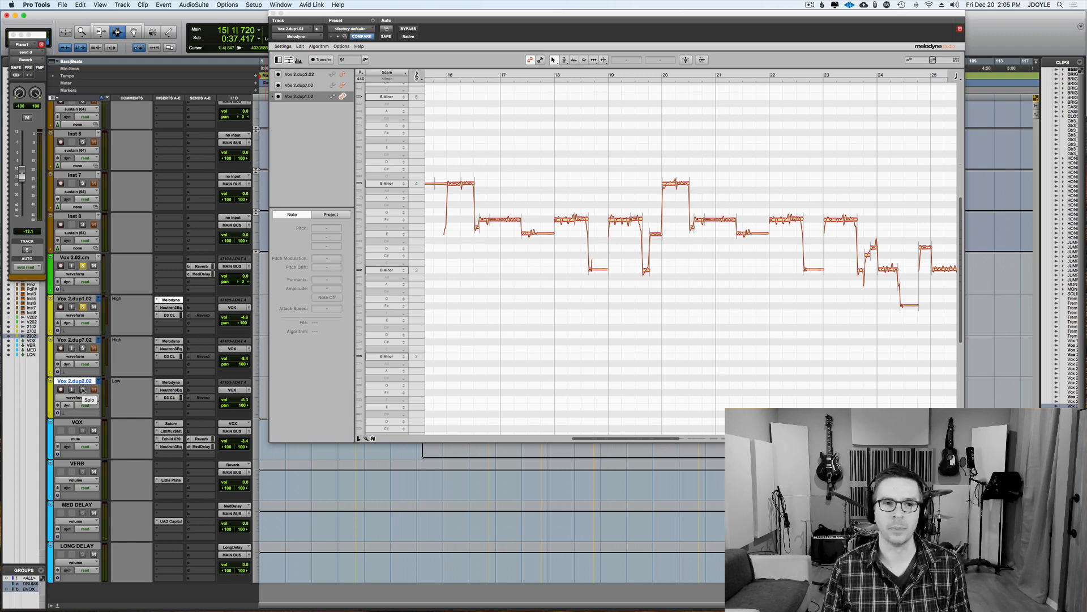
left_click(83, 390)
left_click(164, 383)
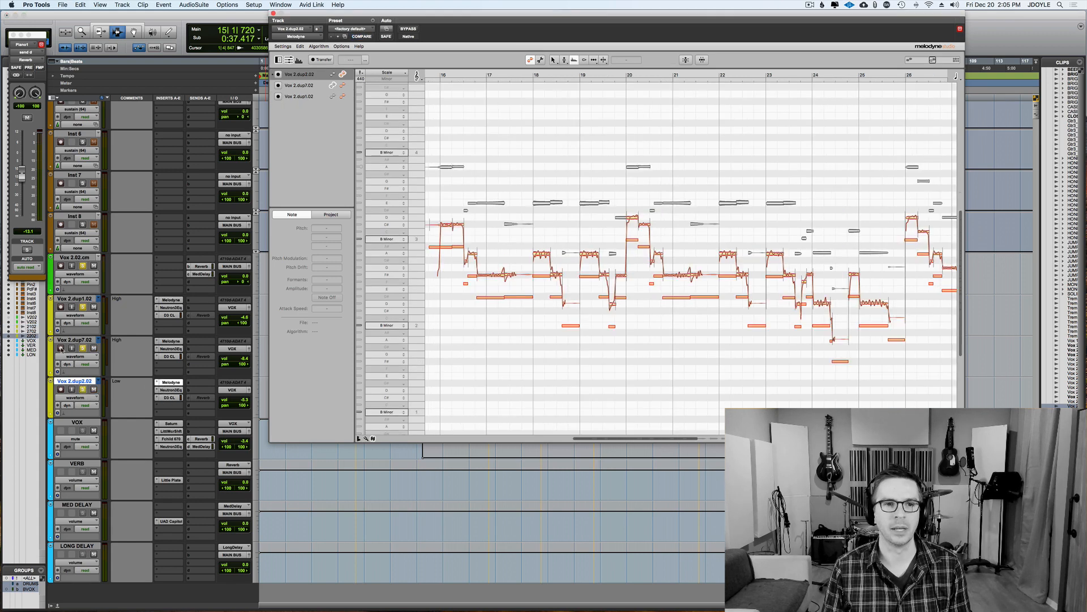
left_click(83, 348)
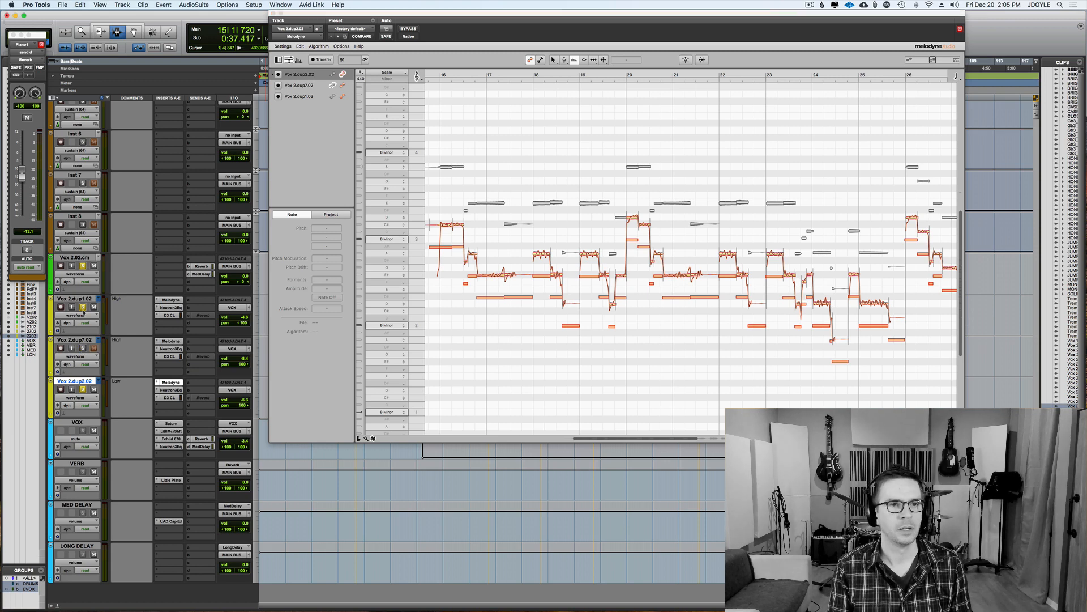
left_click(83, 307)
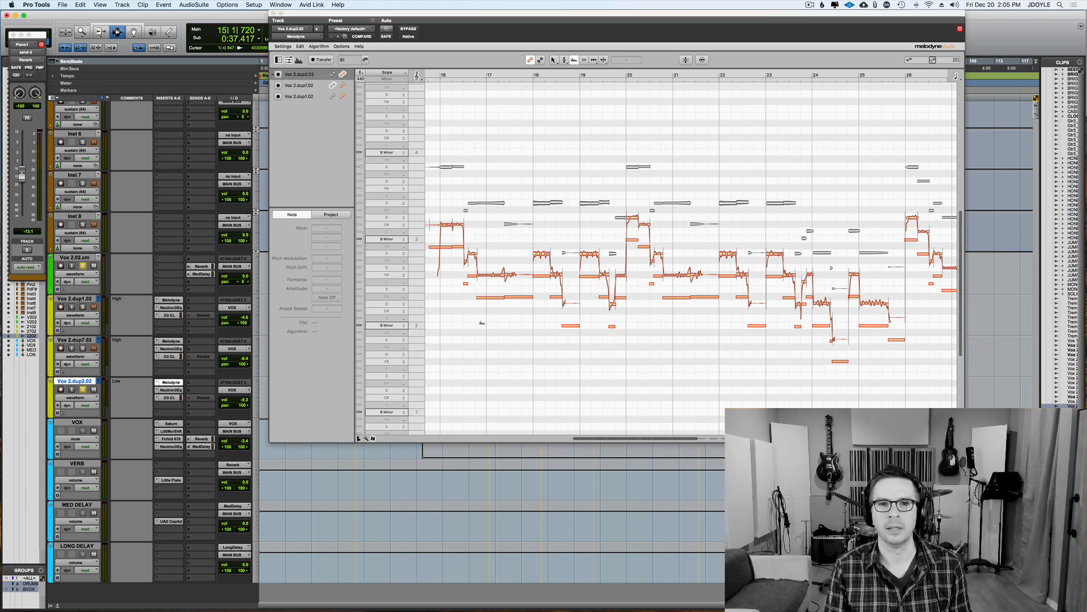
Step: Switch Melodyne to the Main tool and play back the low harmony with the lead vocal
left_click(540, 149)
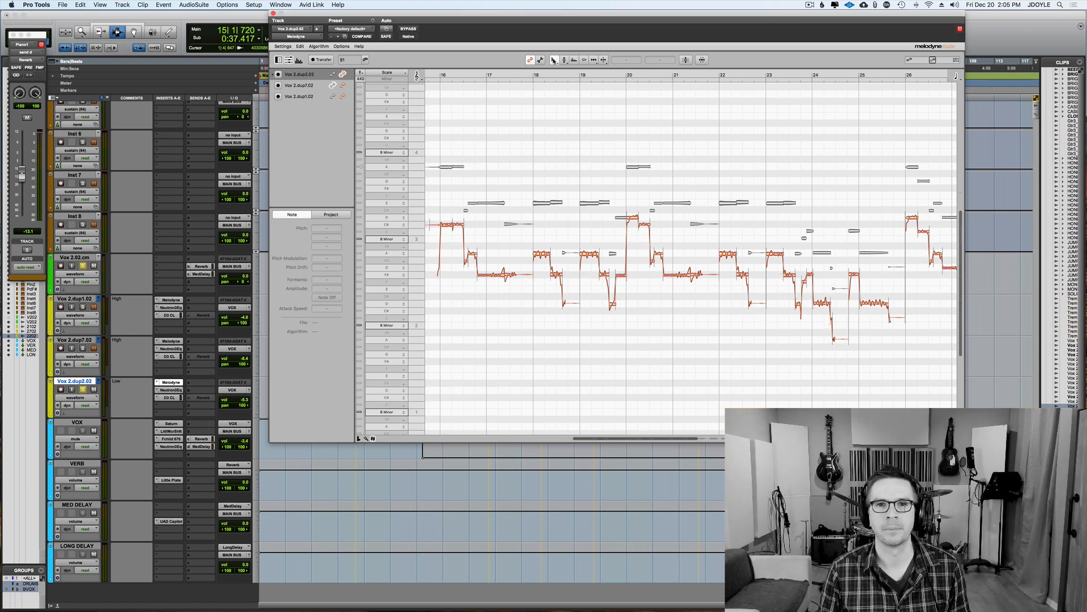
key("space")
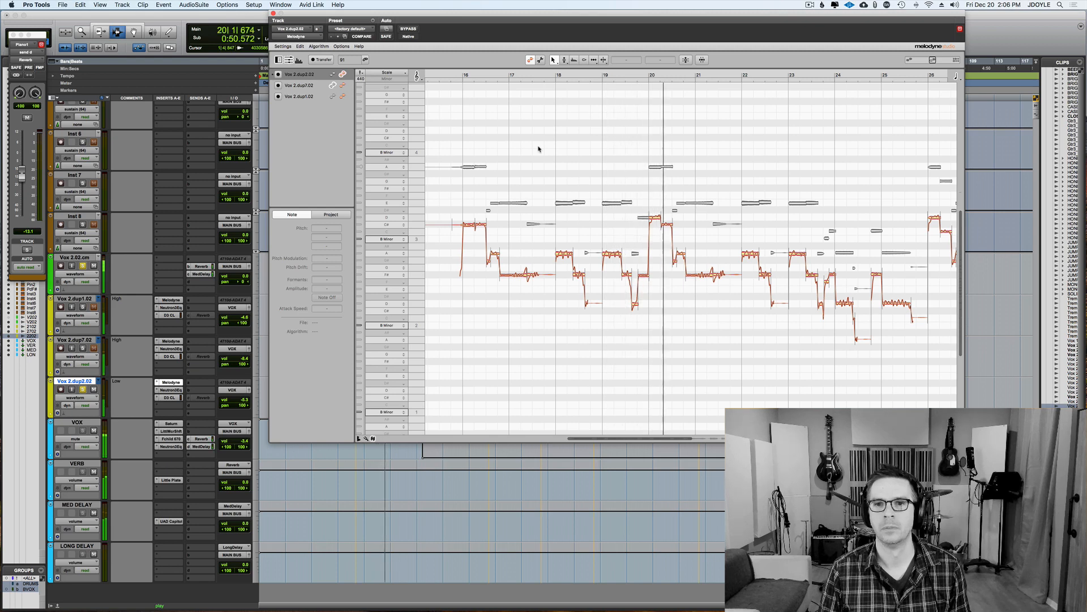
key("space")
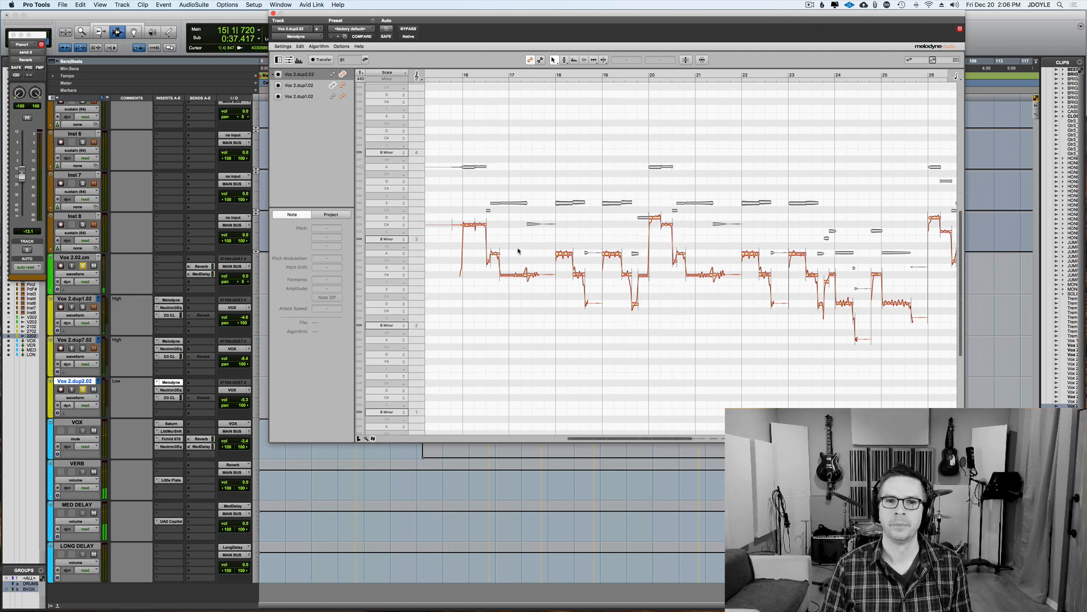
Step: Select all notes of the low harmony and set their formants to 0 ct with the Formant tool
right_click(463, 201)
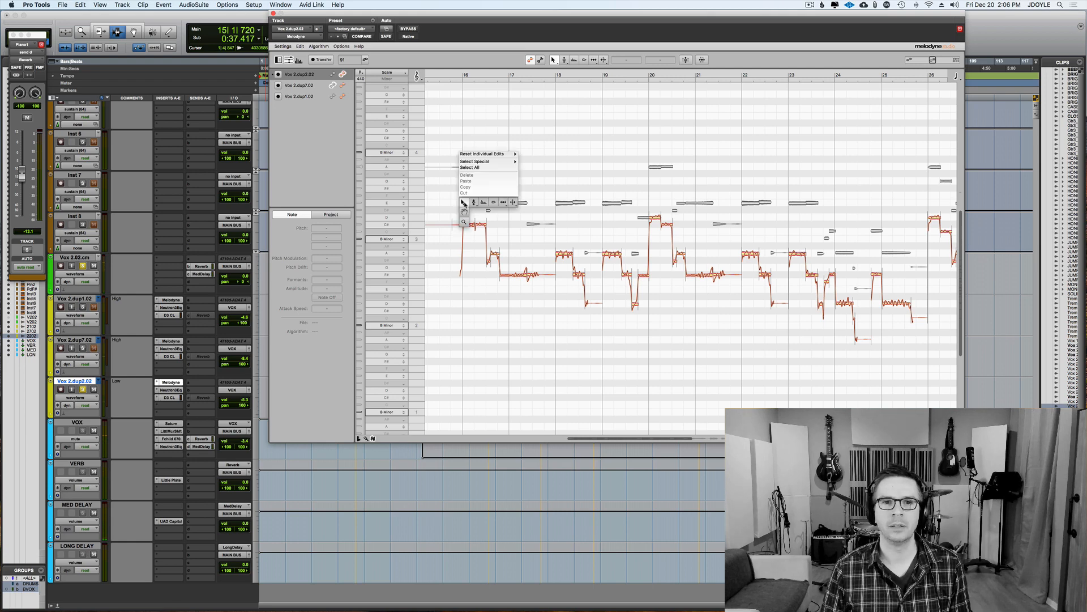
left_click(470, 167)
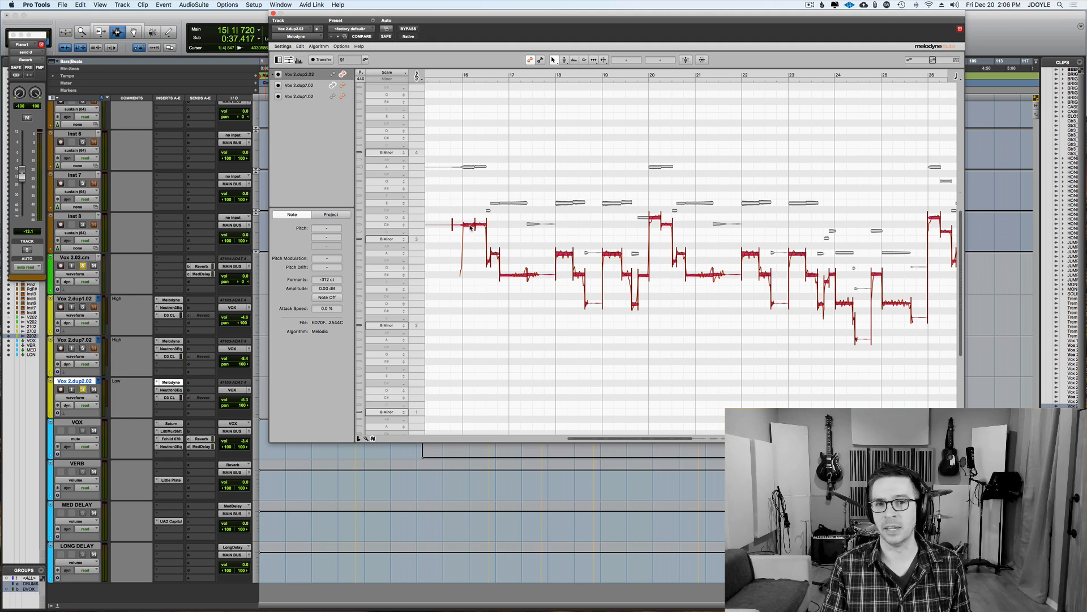
left_click(575, 60)
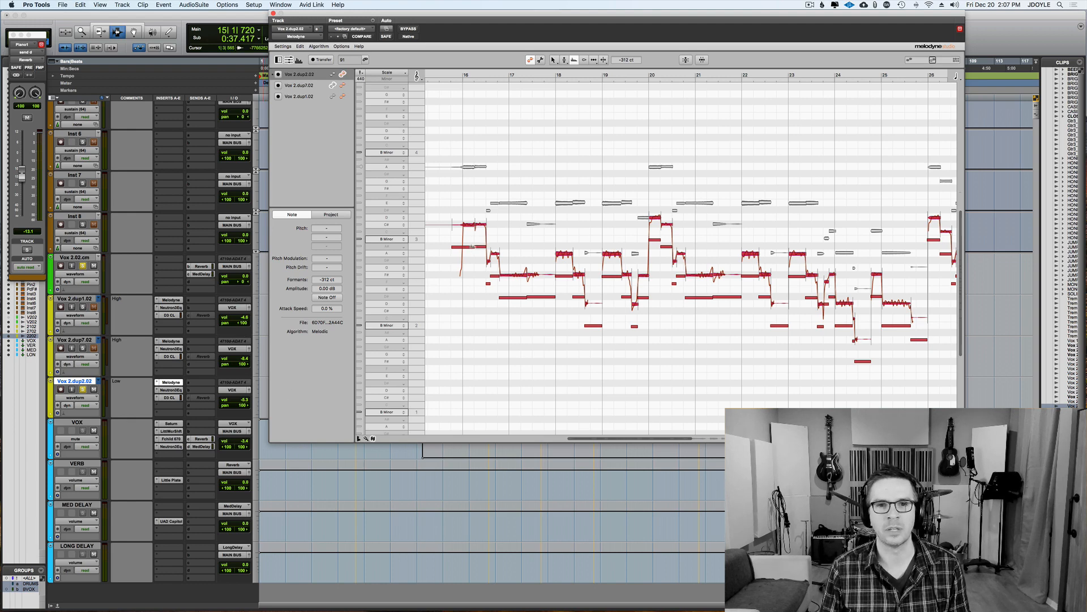
left_click_drag(472, 247, 474, 225)
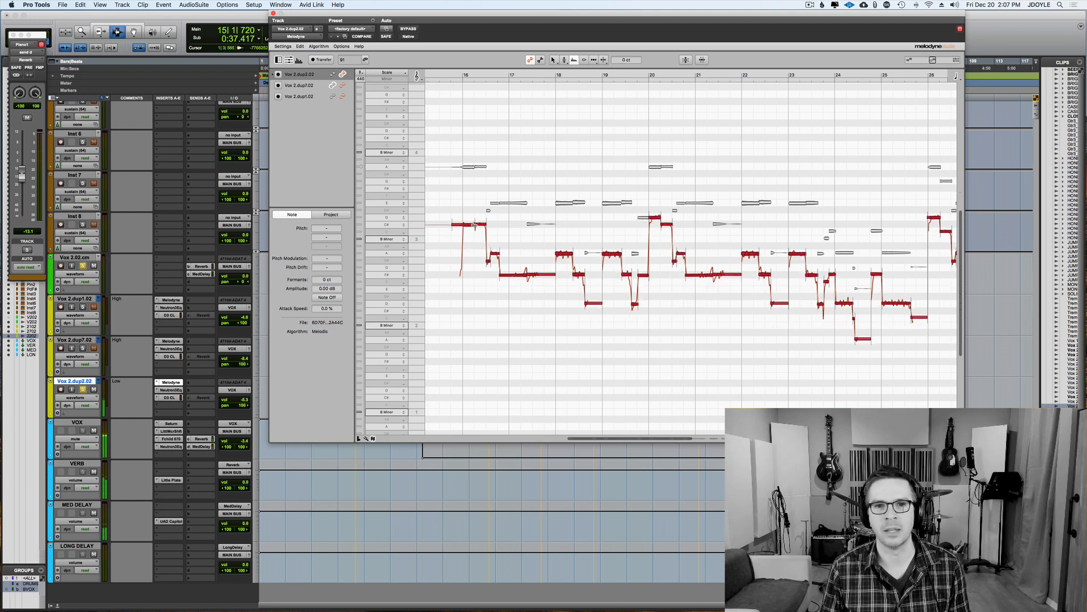
double_click(475, 225)
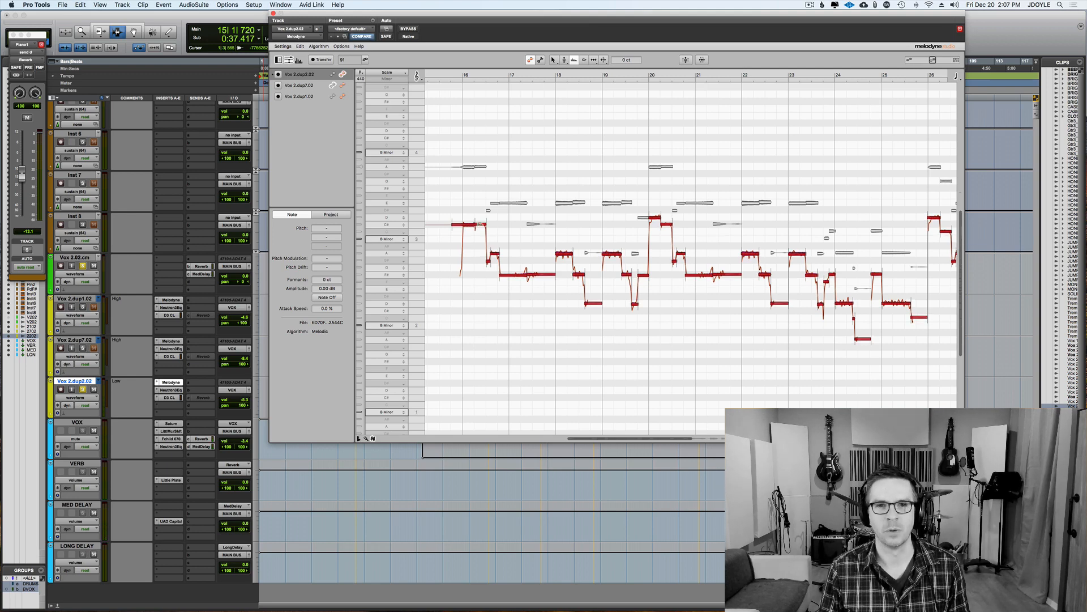
Step: Play back the low harmony and unsolo the lead vocal Vox 2.02.cm to hear the harmony alone
key("space")
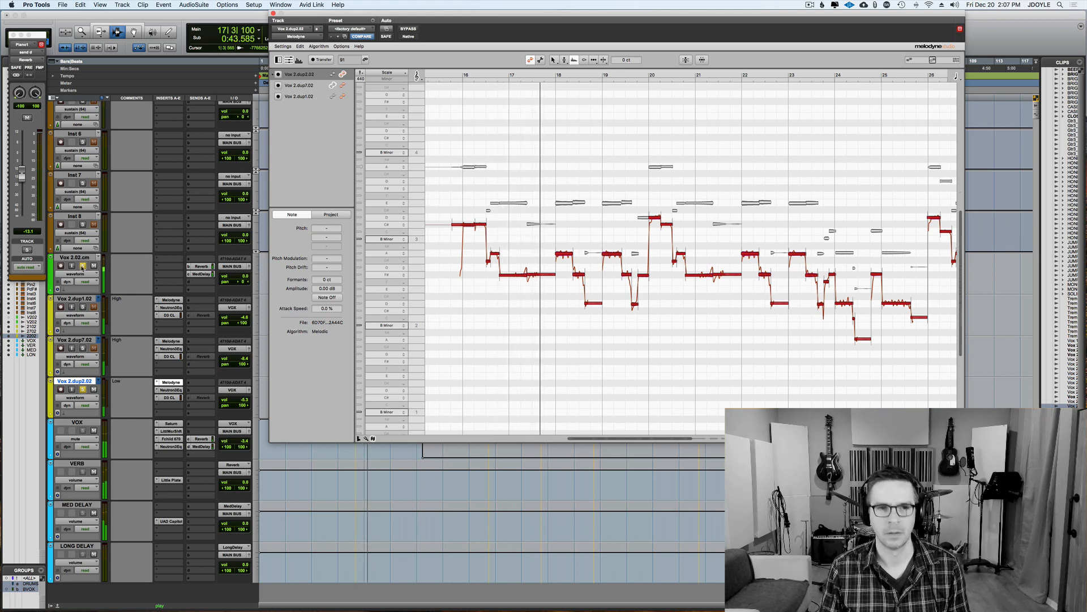
left_click(169, 301)
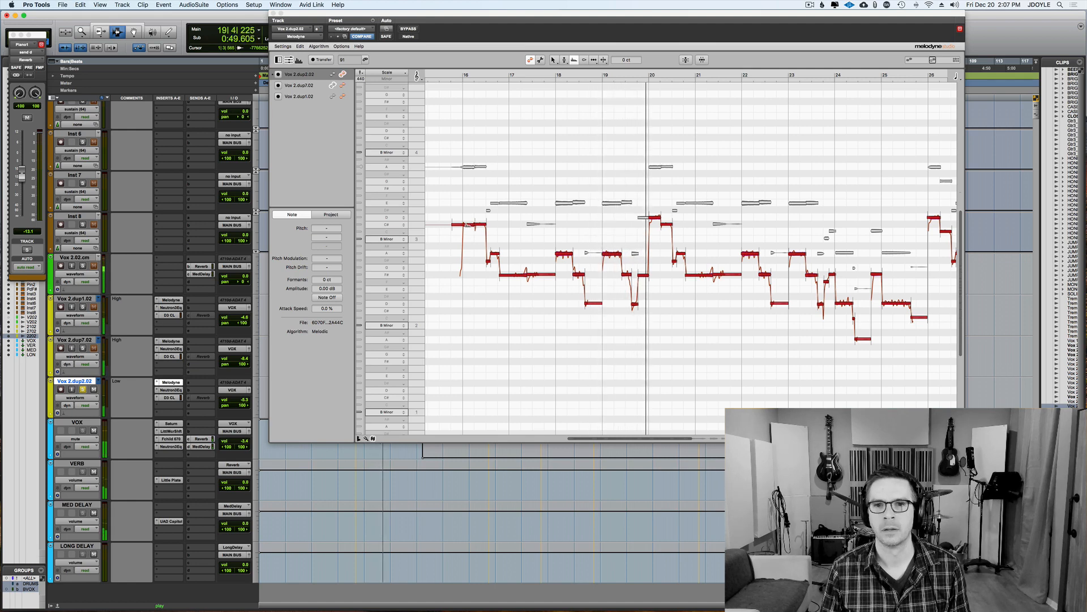
key("space")
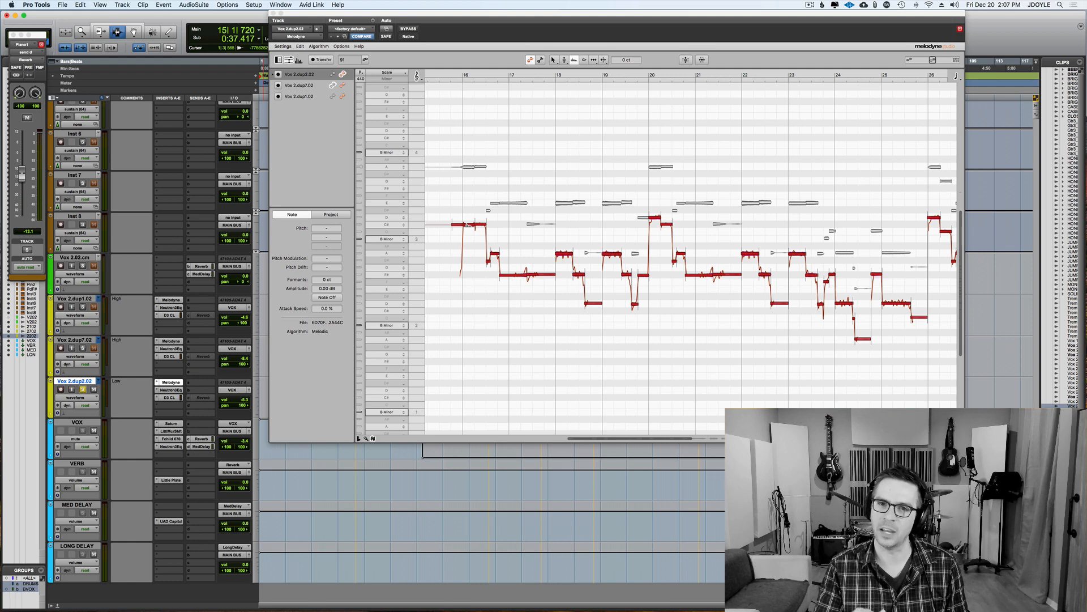
Step: Lower the formants of all low harmony notes to about -712 ct during playback
key("space")
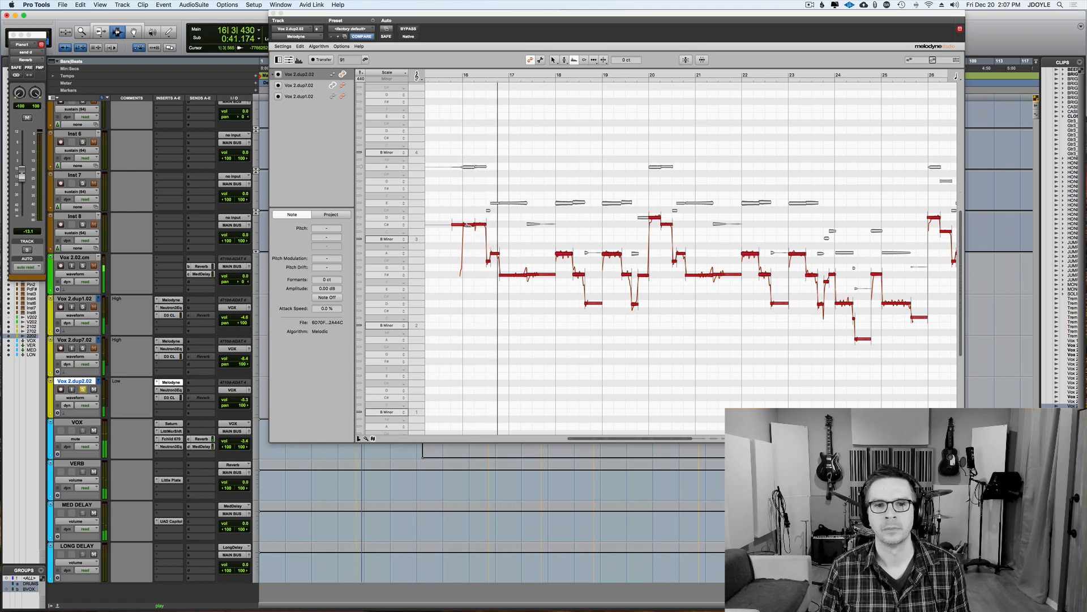
left_click_drag(468, 225, 478, 279)
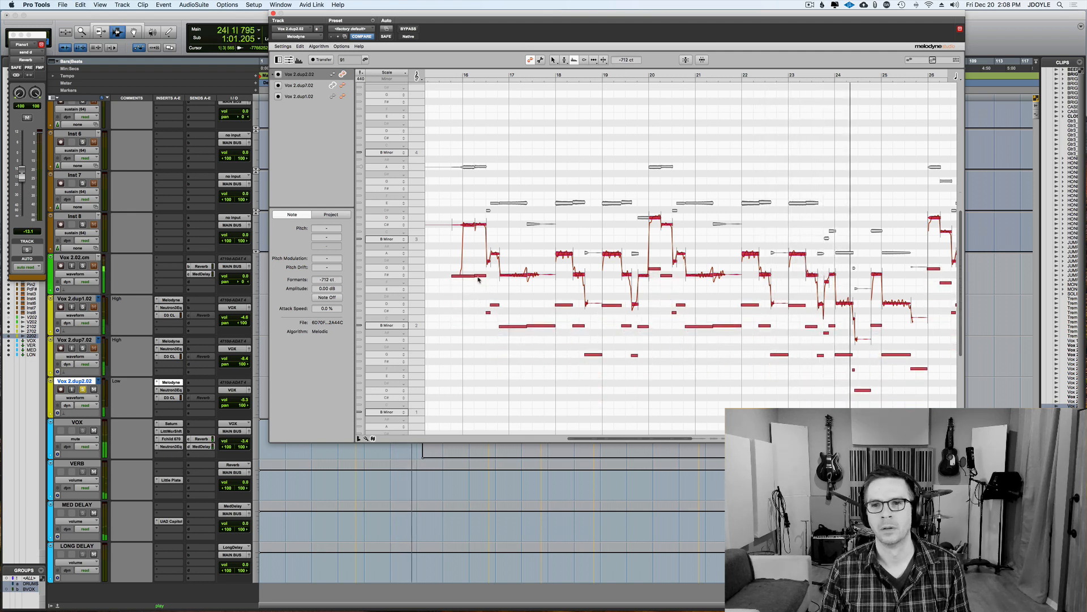
key("space")
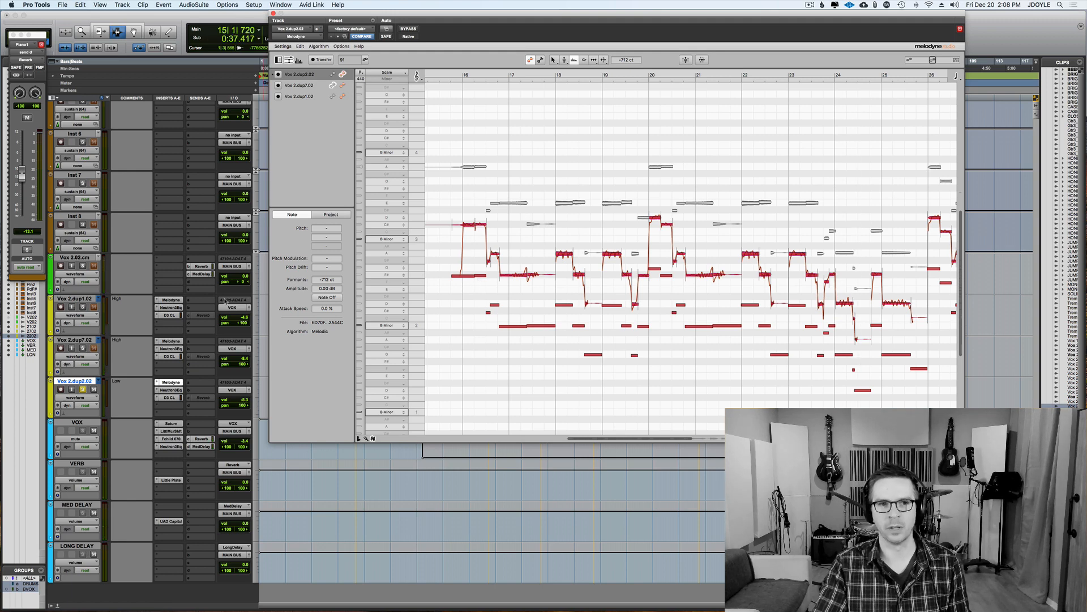
Step: Solo the lead vocal with the low harmony and set the harmony's formants to about -701 ct during playback
left_click(84, 265)
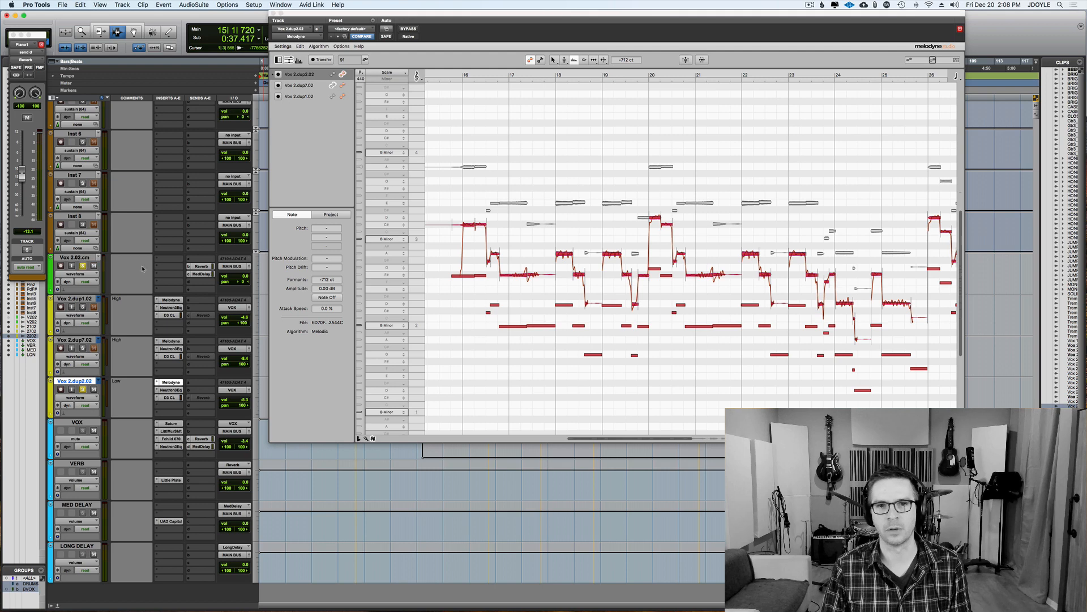
key("space")
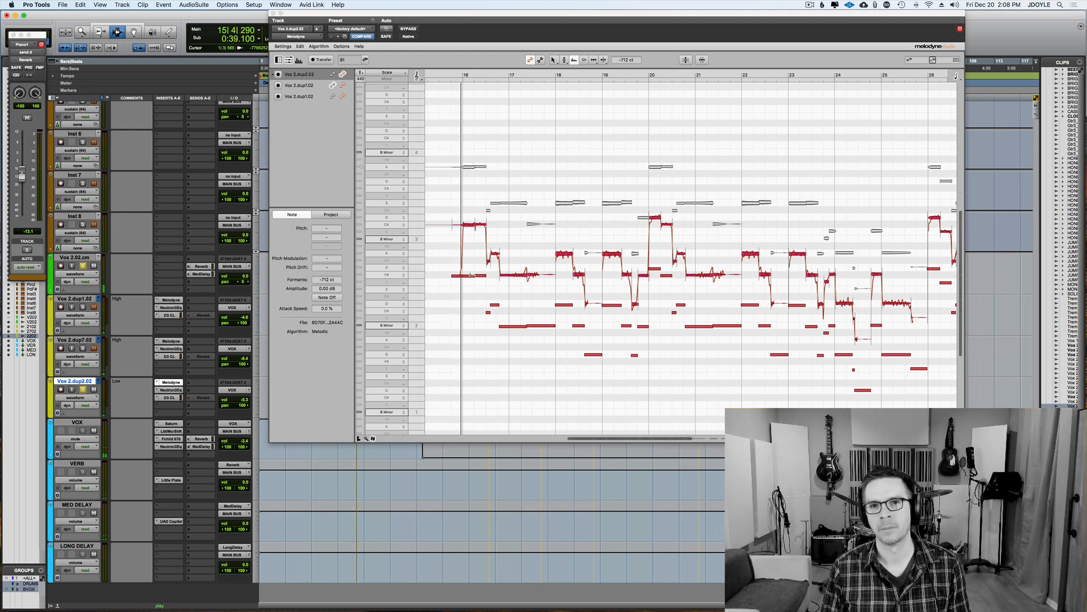
mouse_move(473, 277)
left_mouse_down()
mouse_move(478, 244)
mouse_move(481, 326)
mouse_move(481, 268)
mouse_move(481, 277)
left_mouse_up()
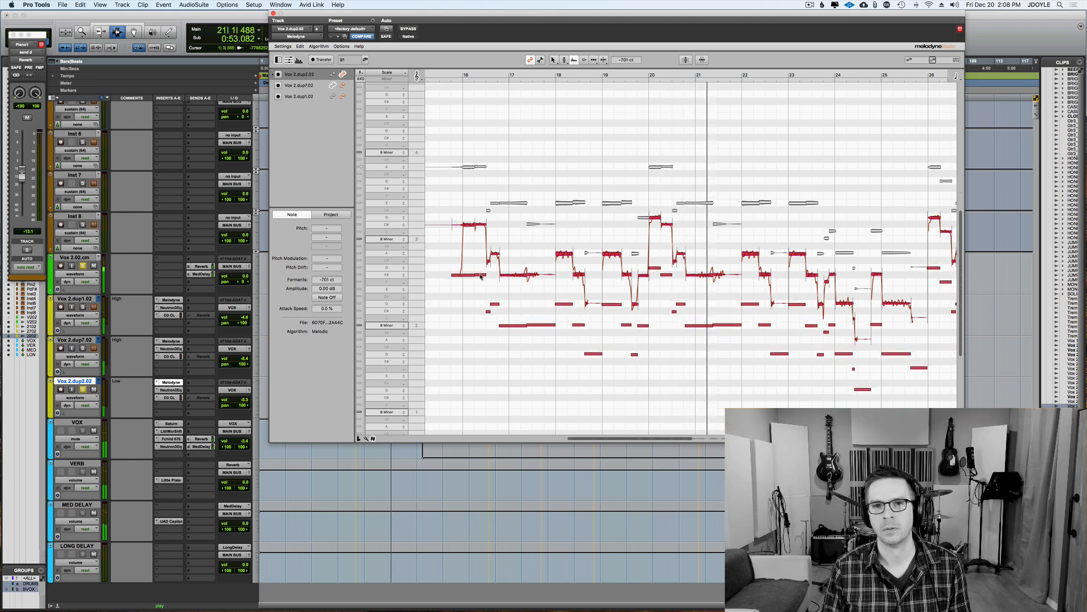
key("space")
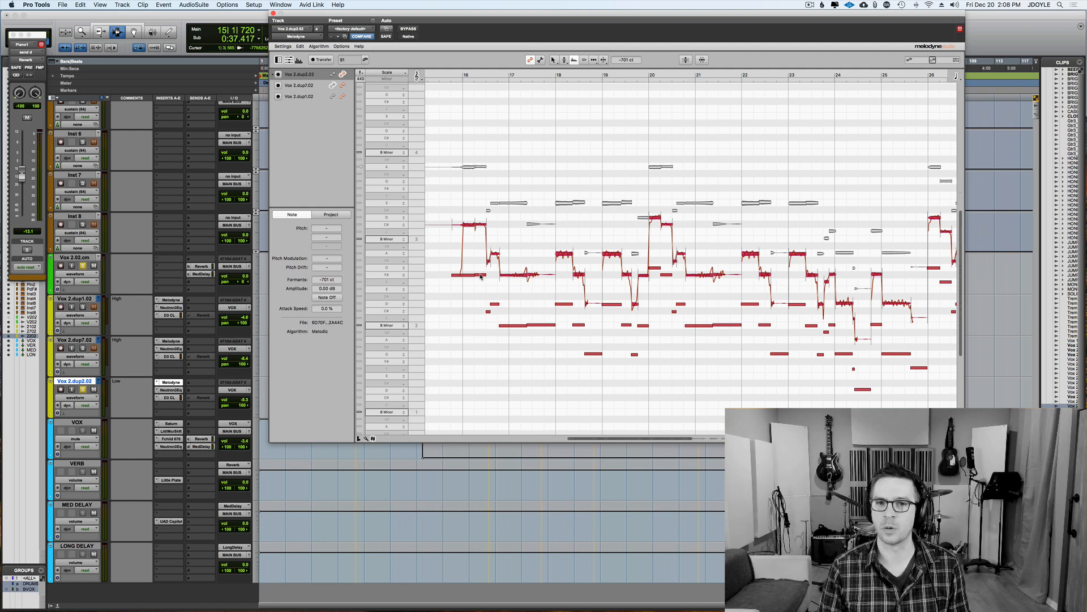
Step: Raise the formants of all low harmony notes to about -508 ct while playing them against the lead vocal
key("space")
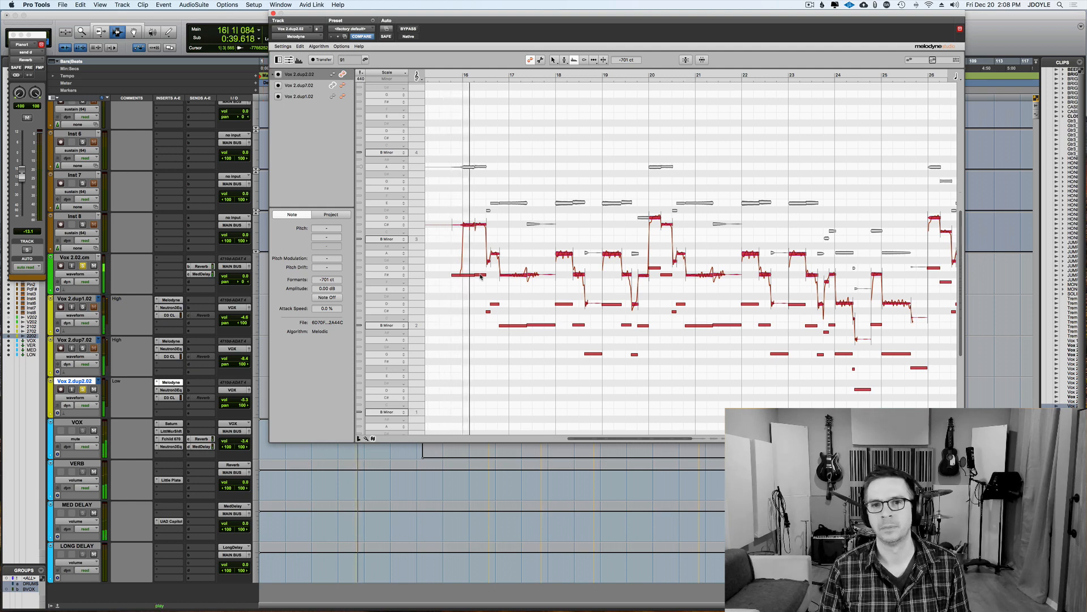
left_click_drag(480, 276, 498, 263)
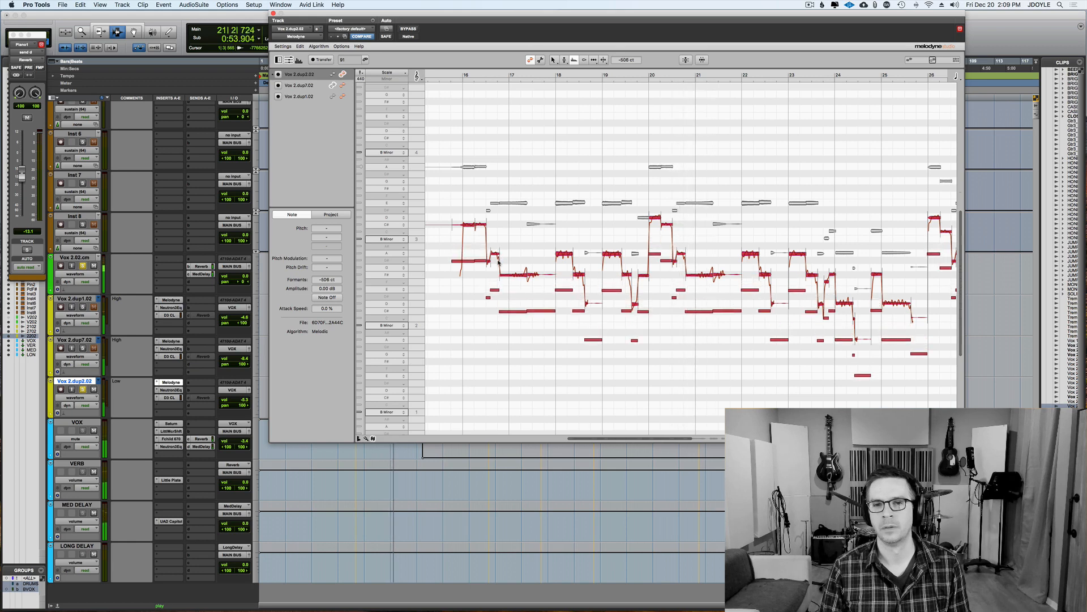
key("space")
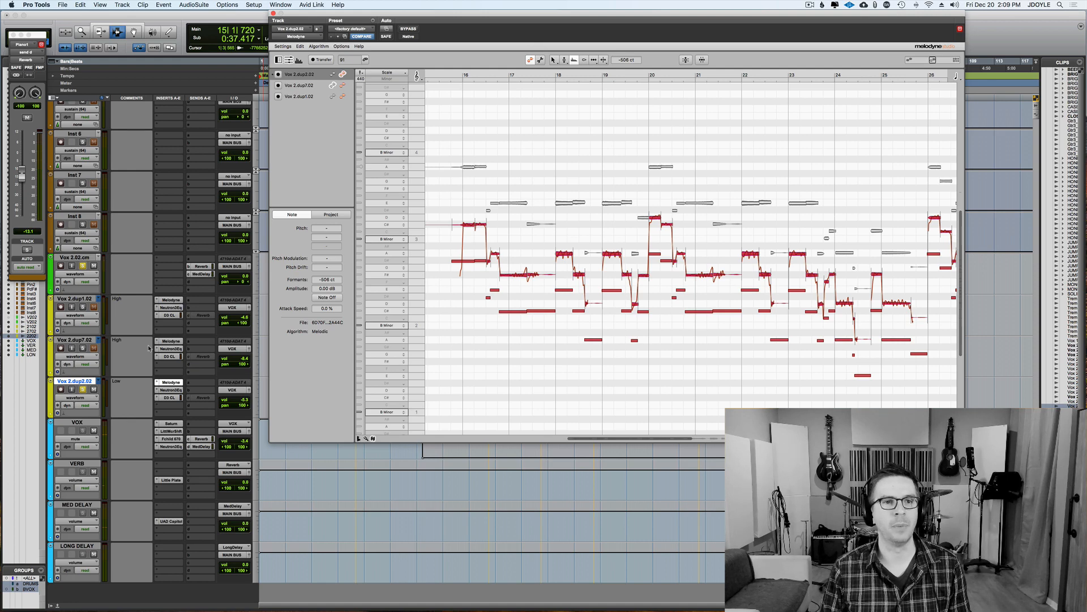
Step: Select the high harmony track Vox 2.dup1.02 and close the low harmony's Melodyne editor
left_click(81, 339)
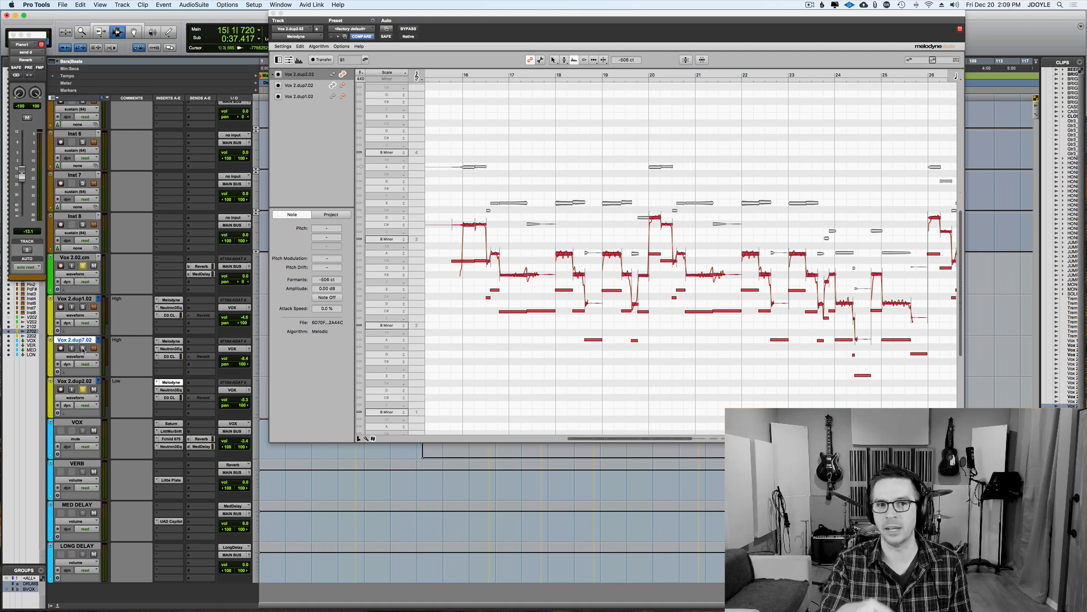
left_click(79, 299)
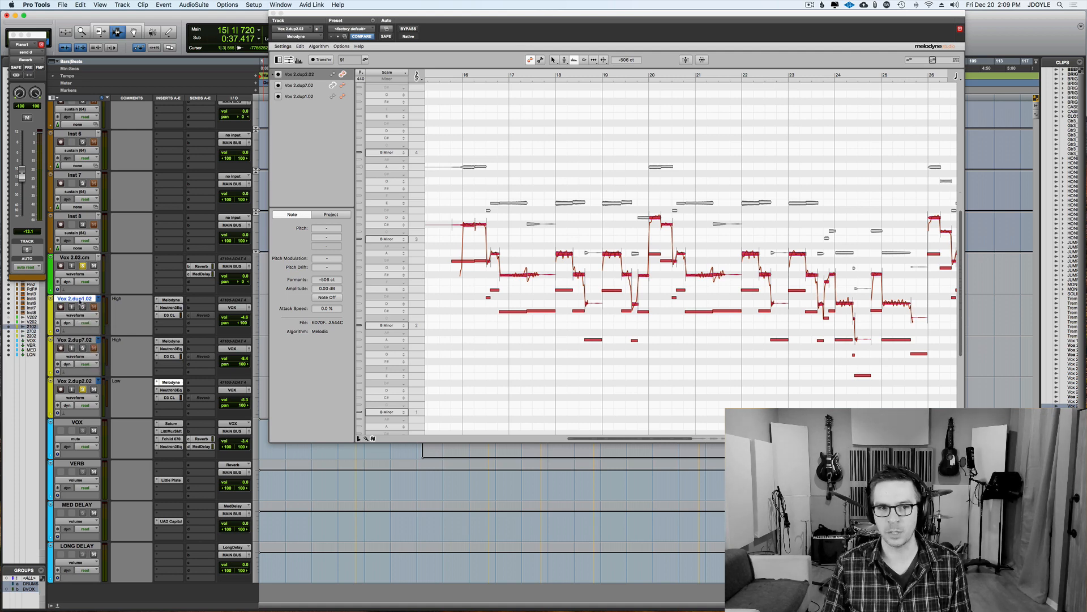
left_click(273, 12)
Step: Select the first verse's clips on the second high harmony track, Vox 2.dup7.02, in the arrangement
left_click(322, 335)
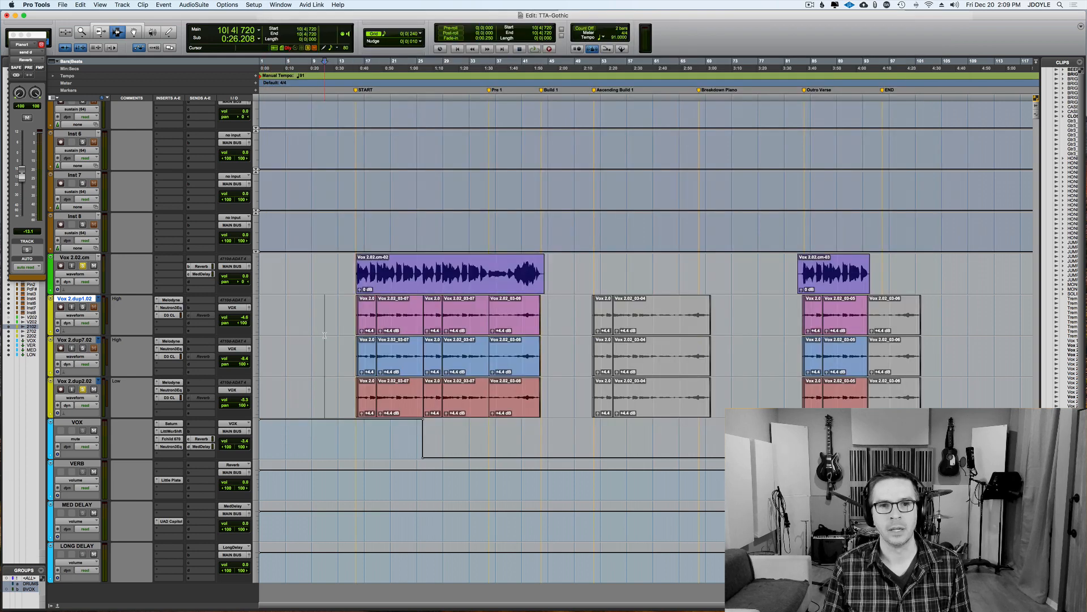
left_click(344, 335)
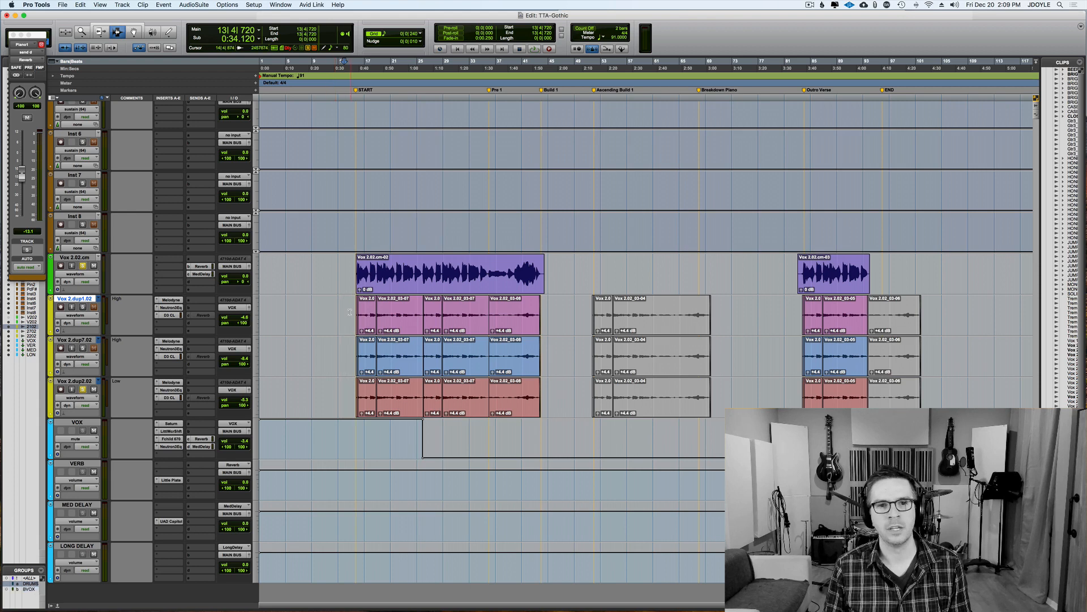
left_click_drag(346, 334, 549, 364)
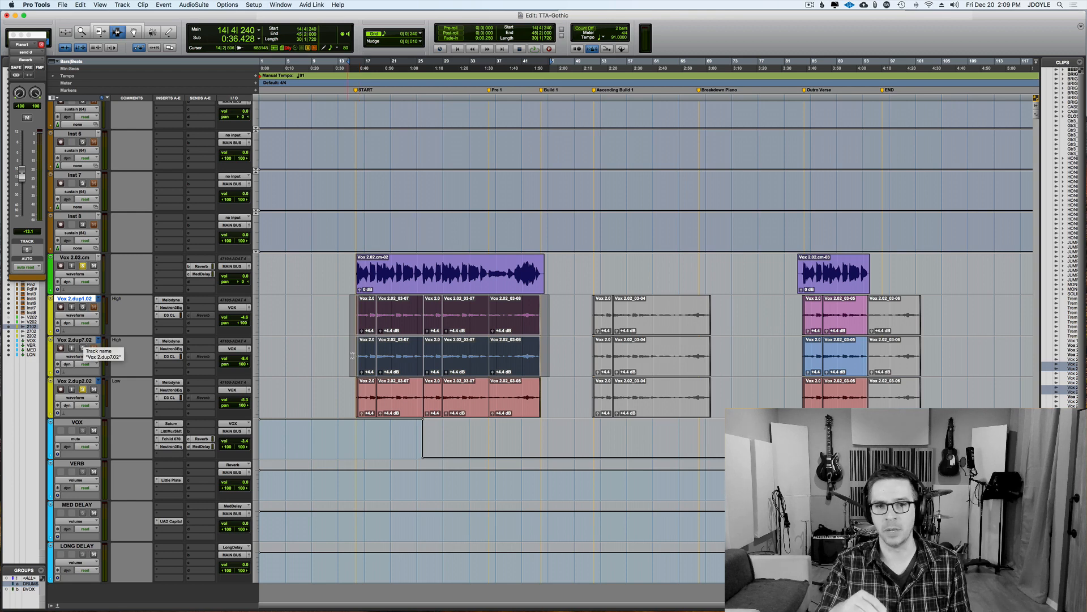
left_click_drag(358, 355, 548, 352)
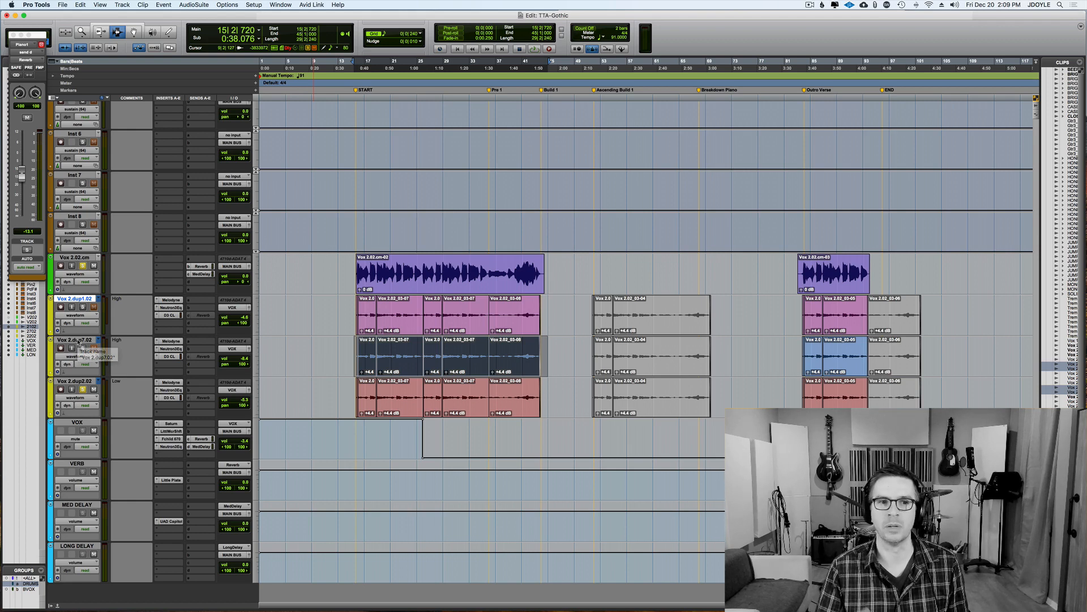
Step: Open the Melodyne editor of Vox 2.dup7.02 and solo it together with Vox 2.dup1.02
left_click(77, 341)
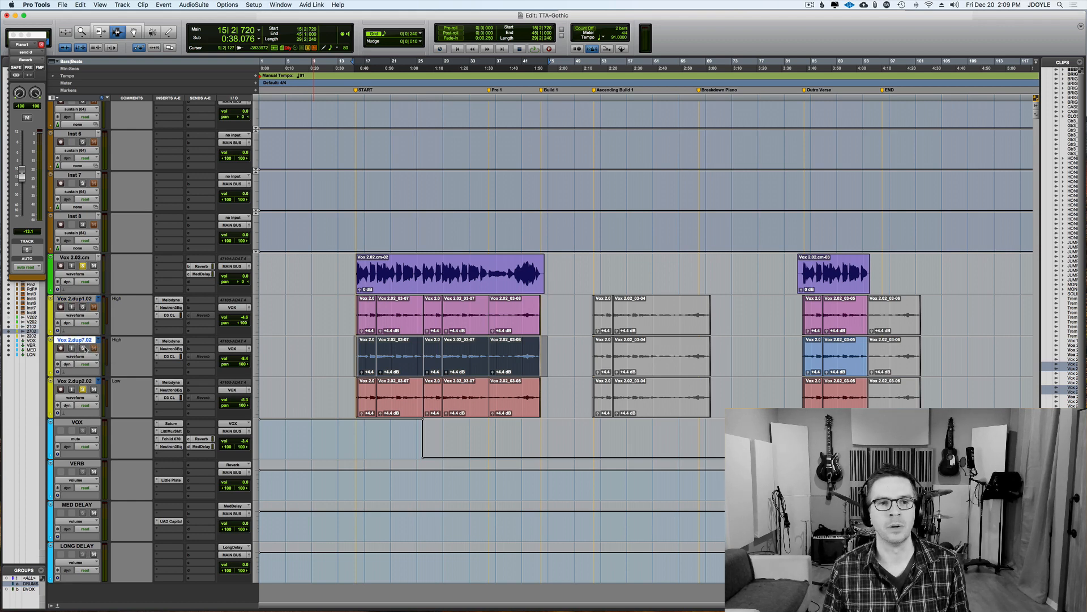
left_click(171, 342)
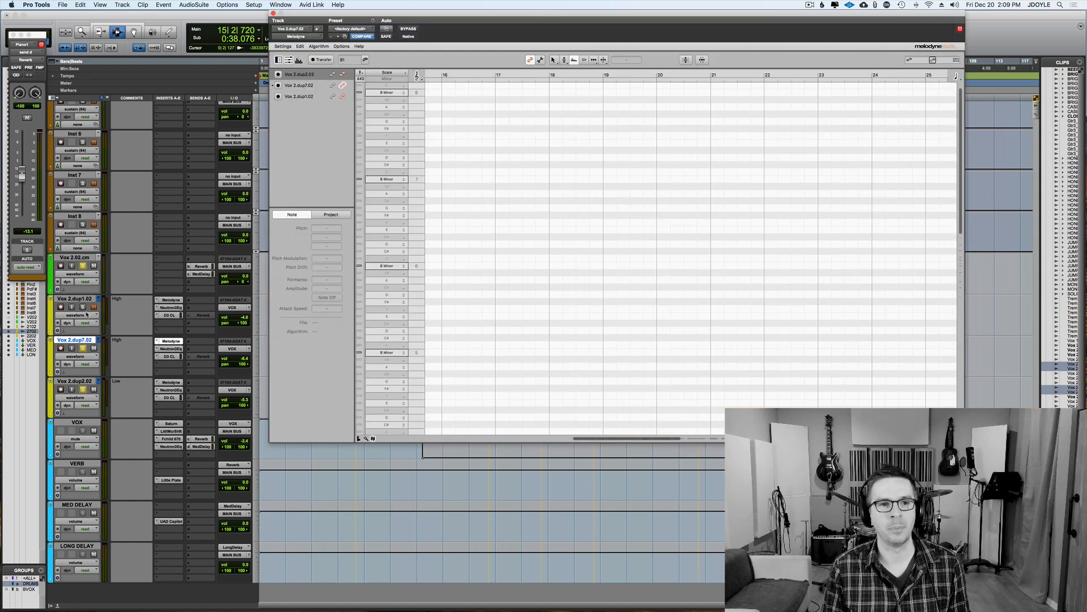
left_click(83, 307)
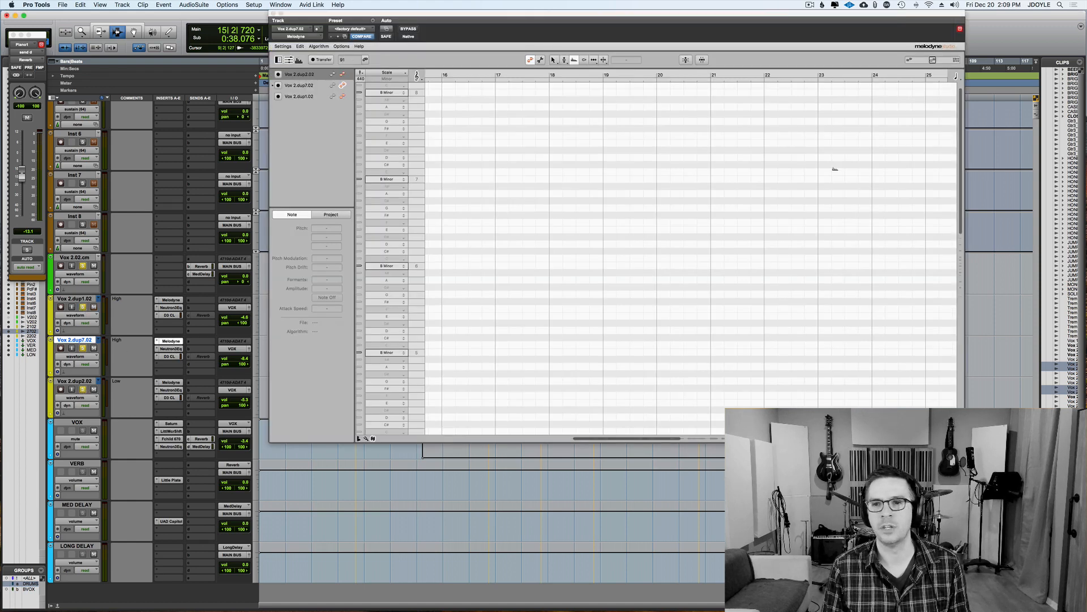
Step: Select all notes of Vox 2.dup7.02 in Melodyne for formant editing
left_click_drag(960, 188, 960, 294)
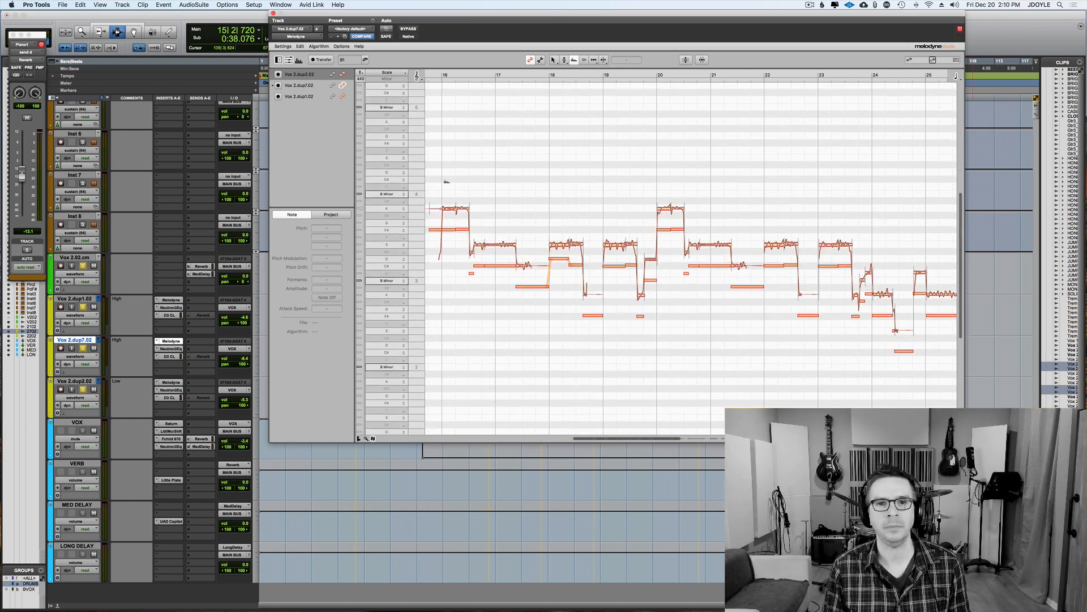
right_click(447, 181)
left_click(439, 146)
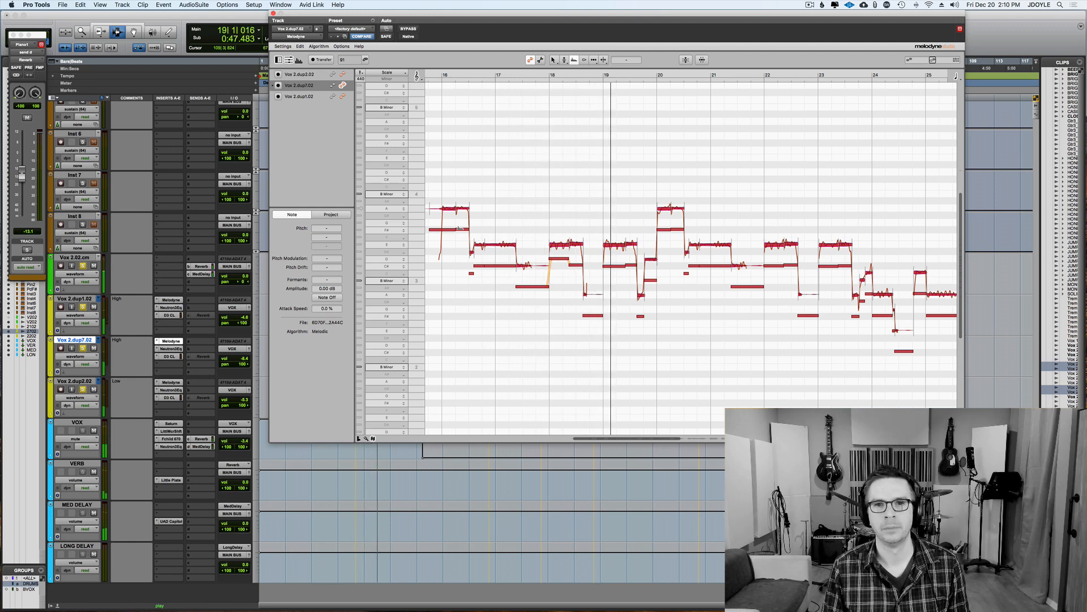
Step: Audition raised formants on all Vox 2.dup7.02 notes during playback, and settle them below the notes' pitches
left_click_drag(464, 223, 464, 113)
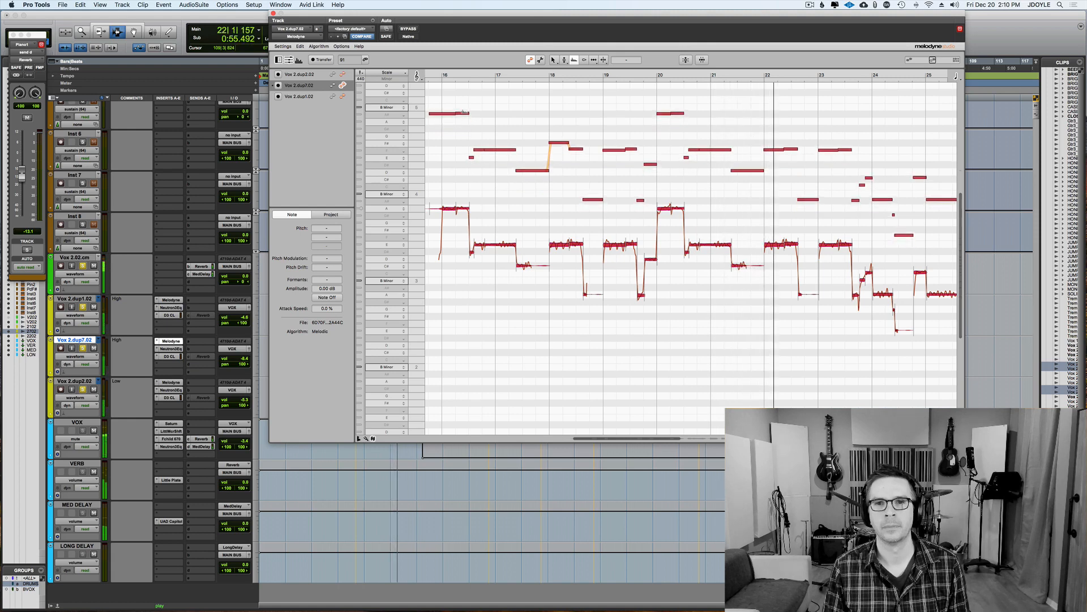
left_click_drag(463, 113, 464, 104)
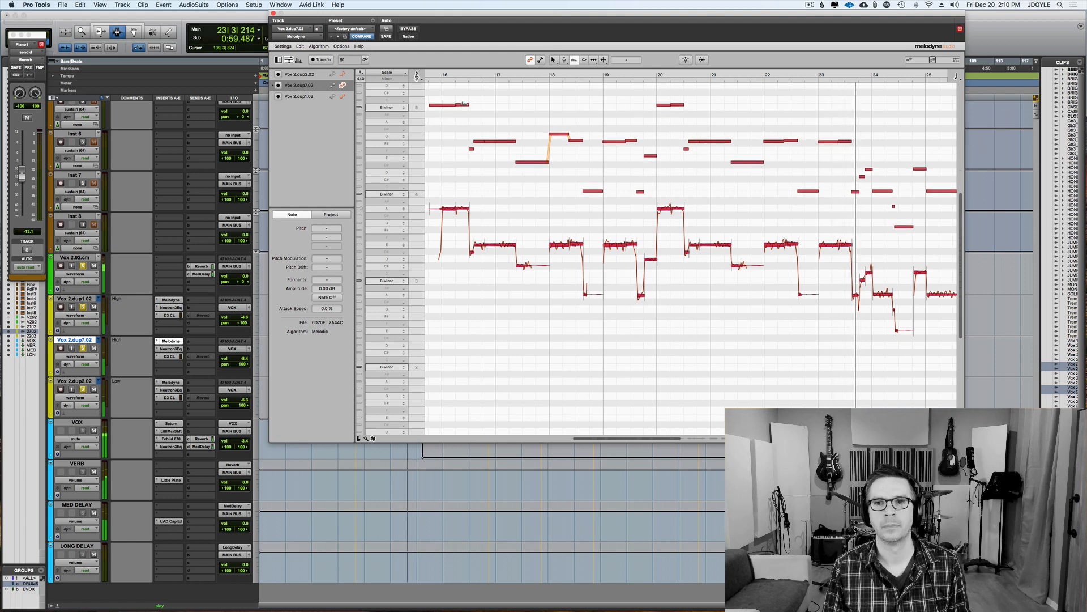
left_click_drag(463, 105, 467, 244)
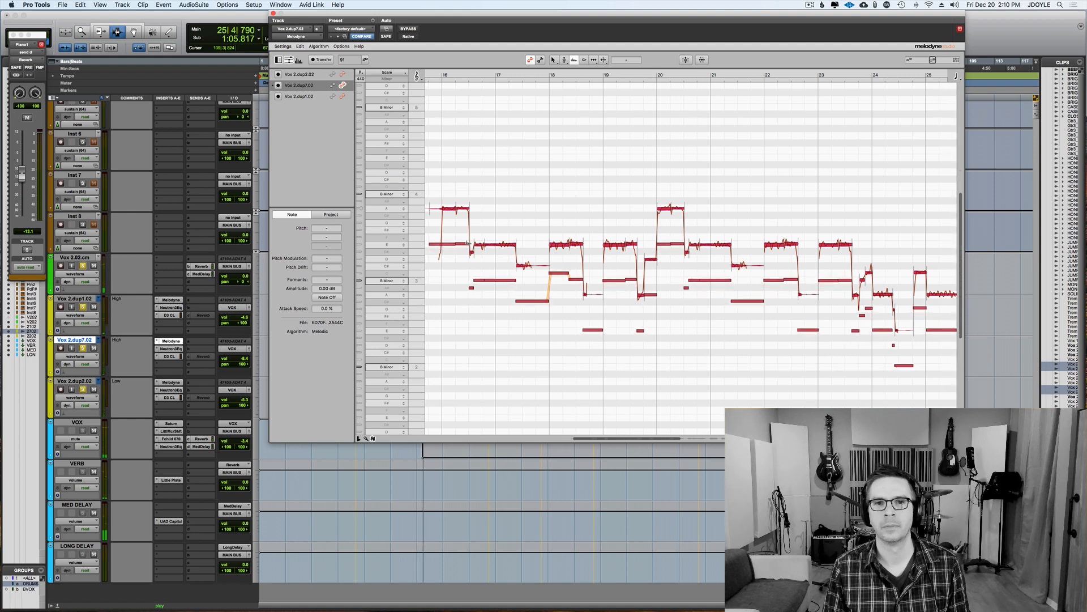
key("space")
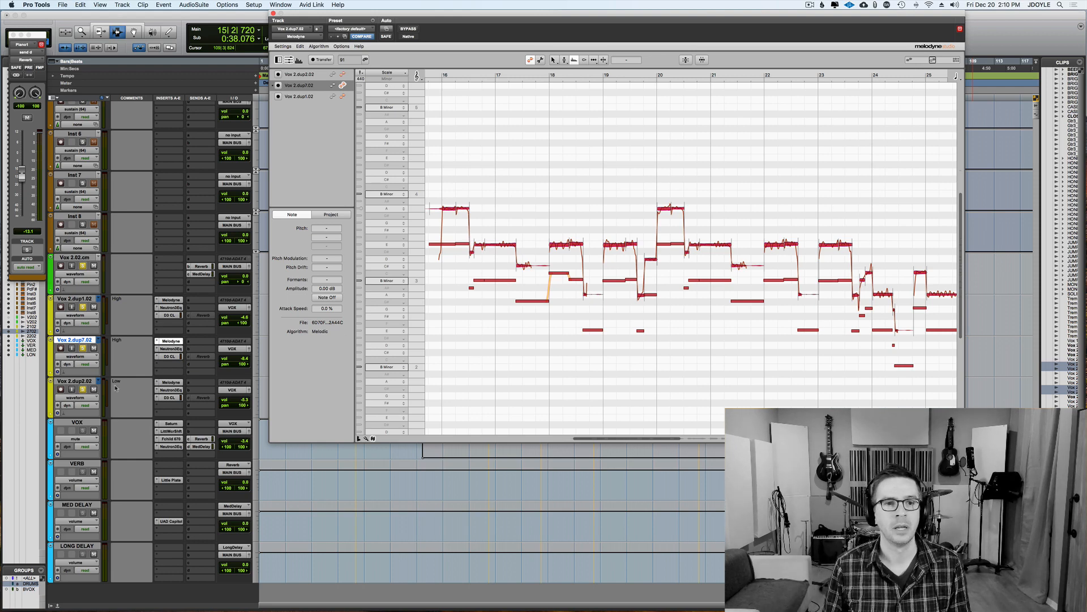
Step: Unsolo the vocal tracks and play back the harmonies in the full mix with the Melodyne window moved aside
left_click(83, 390)
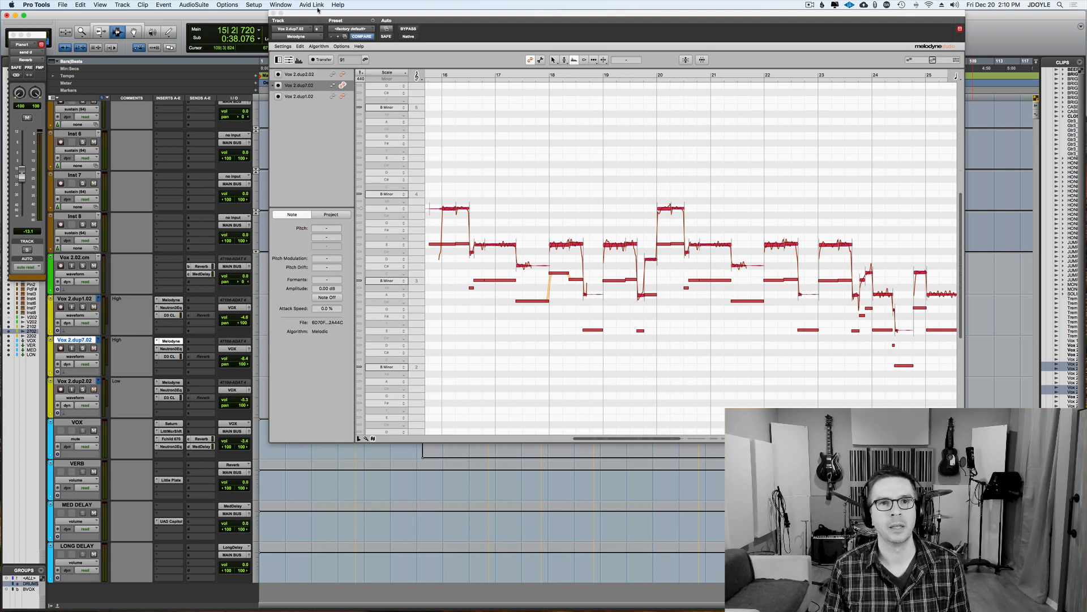
left_click_drag(319, 13, 516, 13)
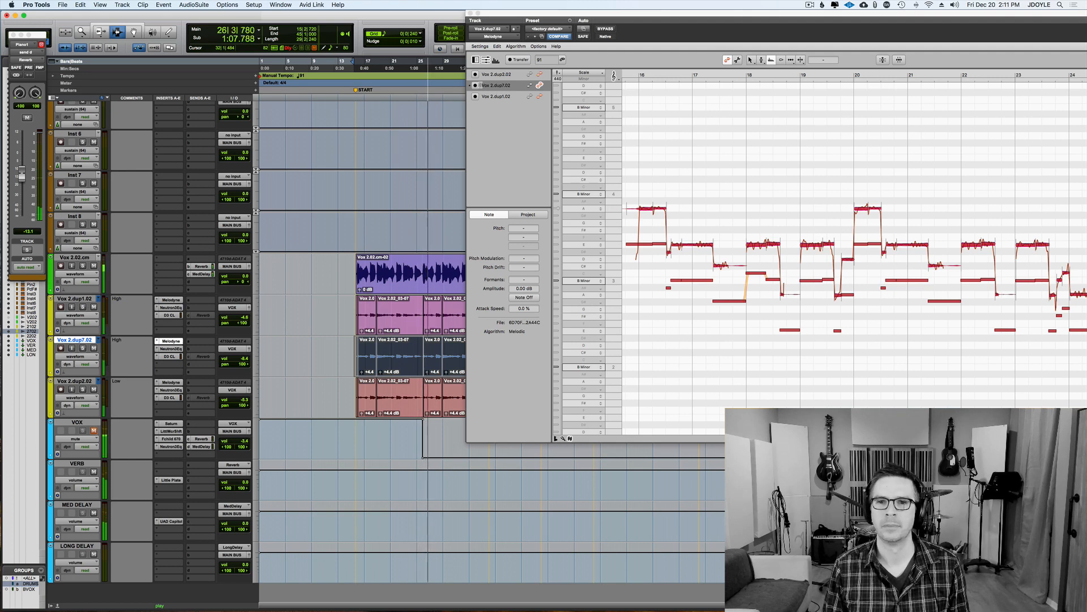
key("space")
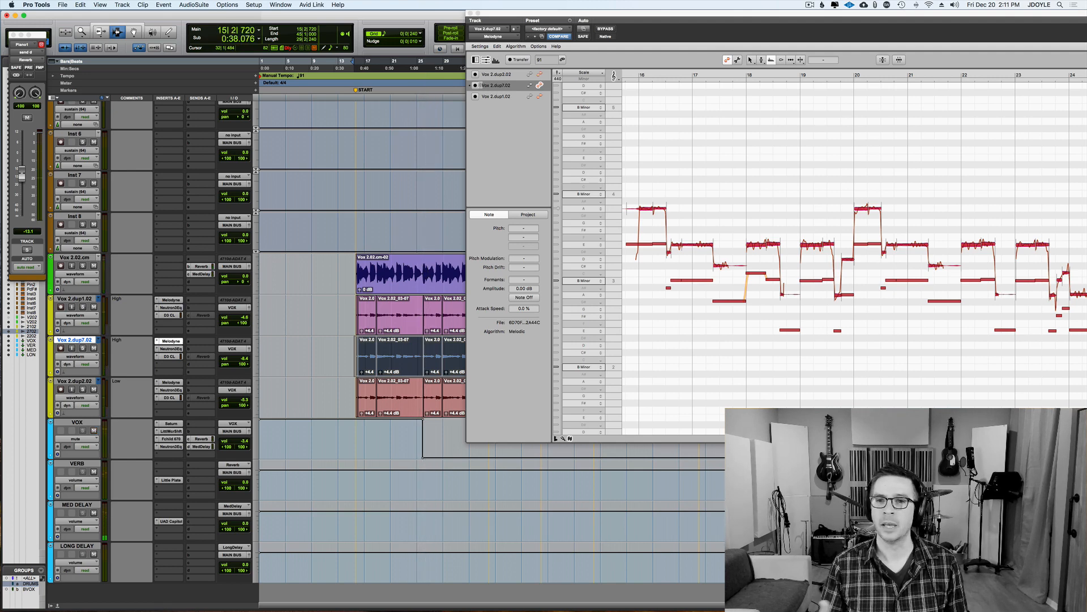